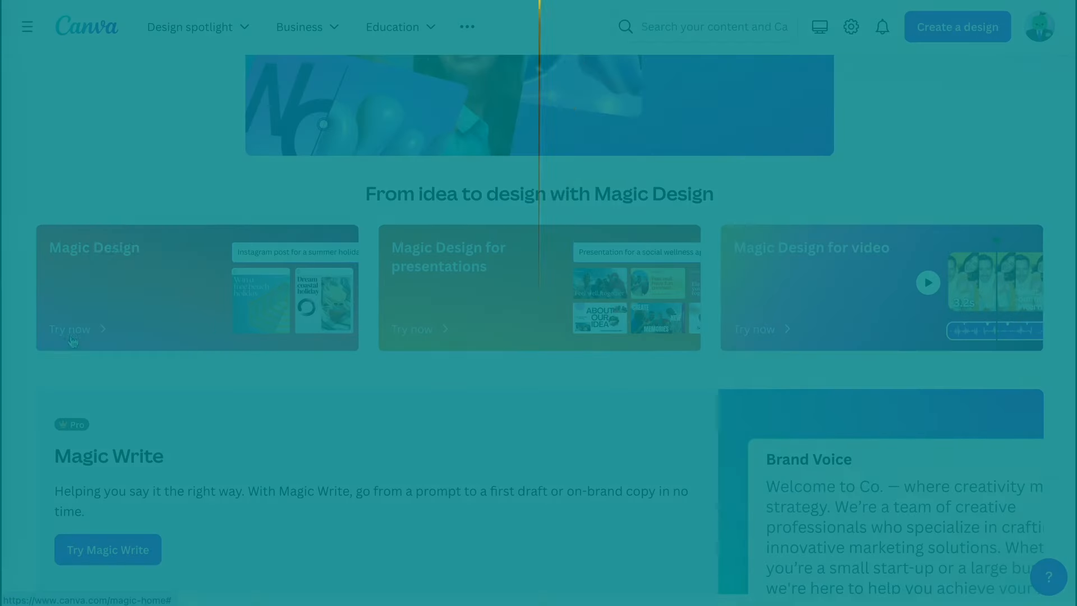
# Step: Start Magic Design and search for "travel agency by road to lithuania"
pyautogui.click(70, 331)
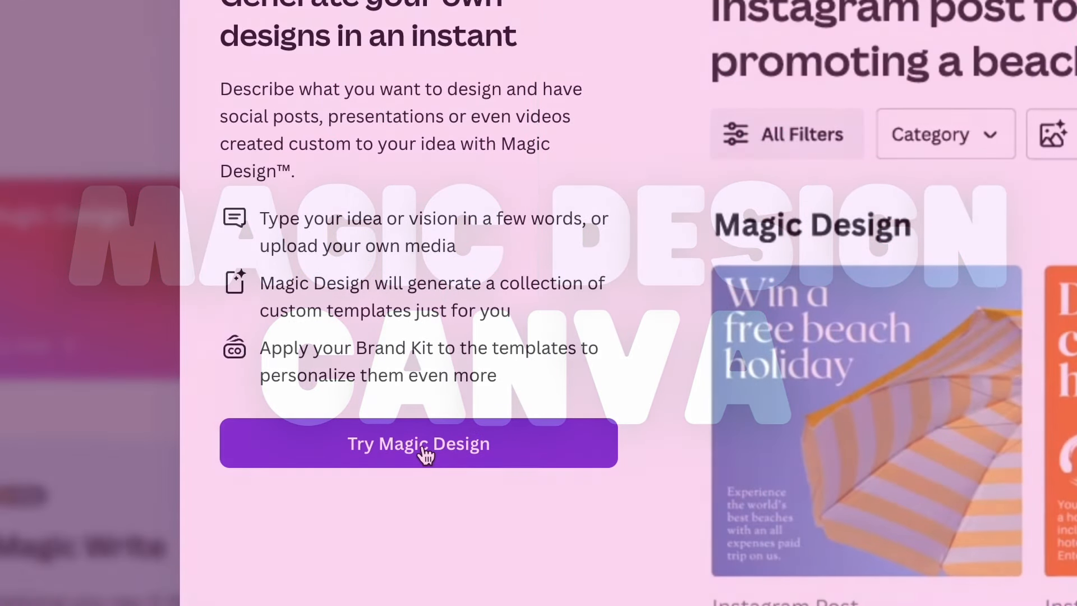
pyautogui.click(424, 455)
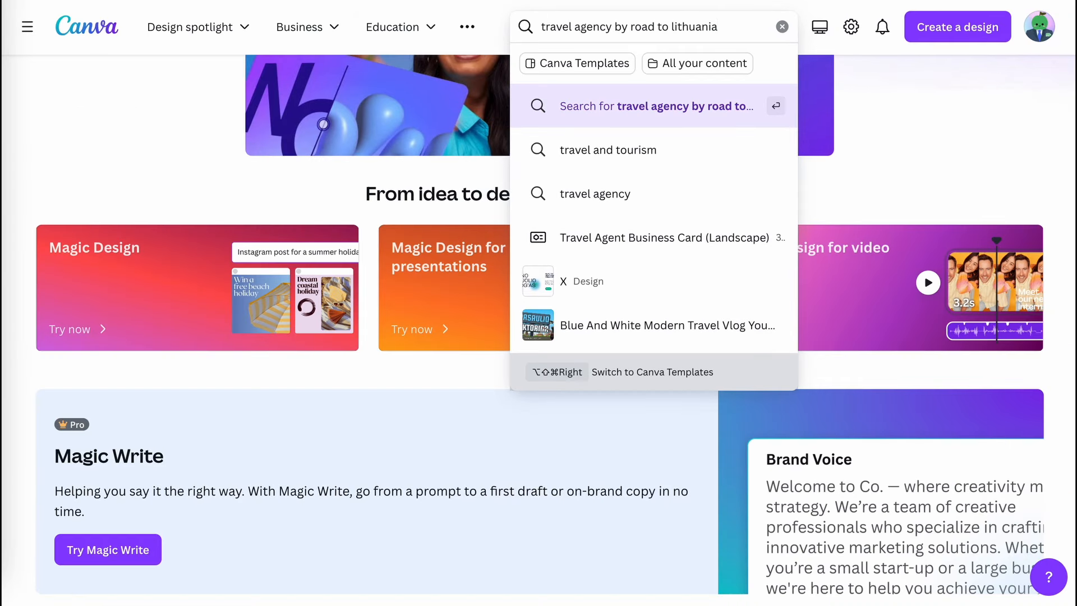
pyautogui.press('Return')
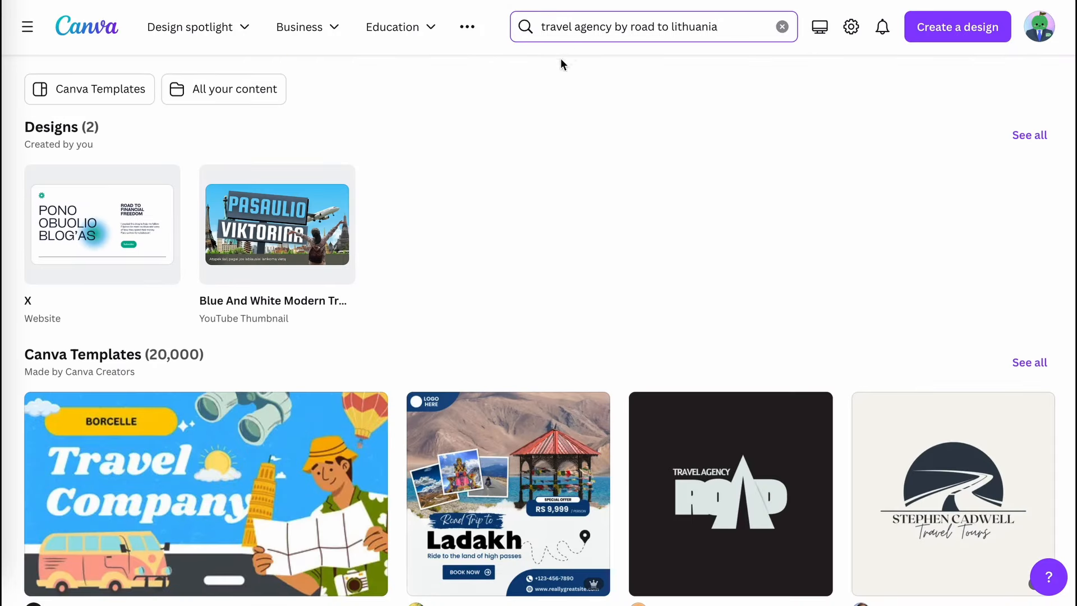
# Step: Open the blue Travel Company presentation template from the Canva Templates results
pyautogui.scroll(-3, 247, 207)
pyautogui.scroll(-2, 247, 207)
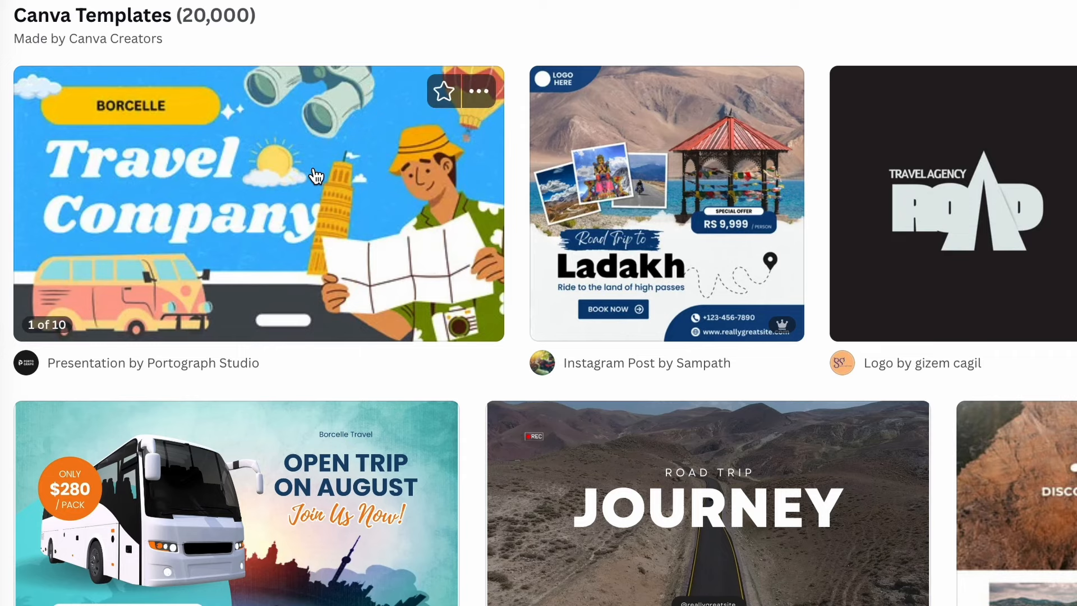
pyautogui.click(313, 174)
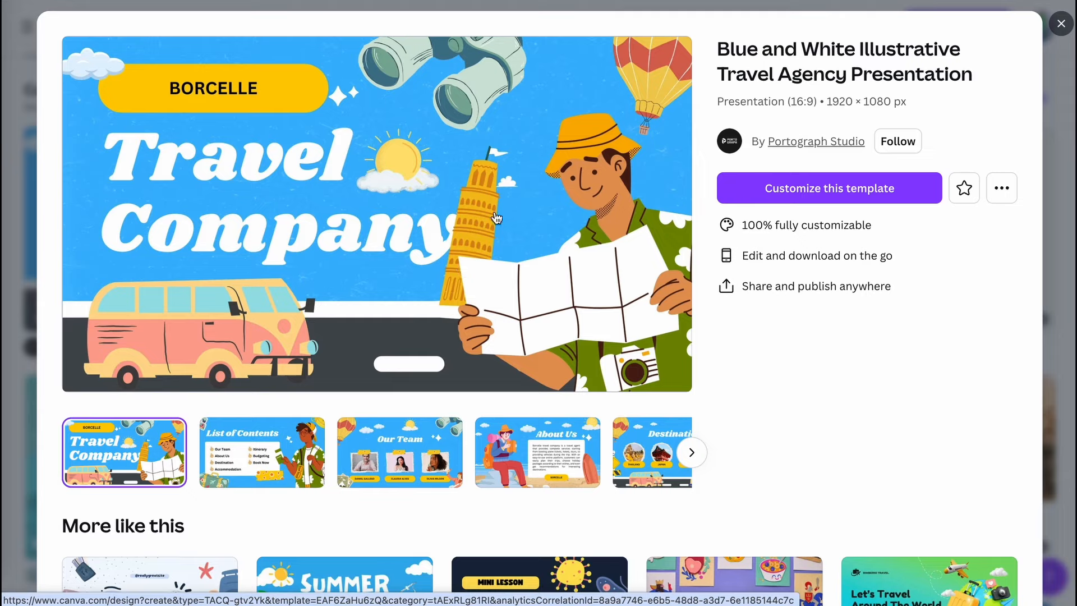
# Step: Preview the template's pages, including Destination, Itinerary, Budget and Book Now, and open the template for customizing
pyautogui.click(319, 471)
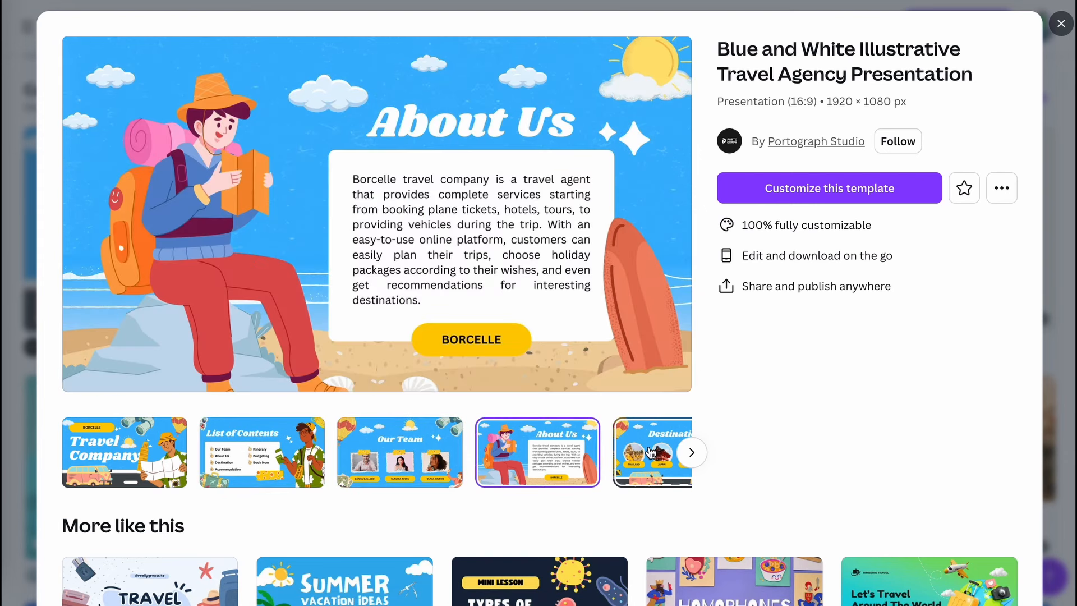
pyautogui.click(691, 453)
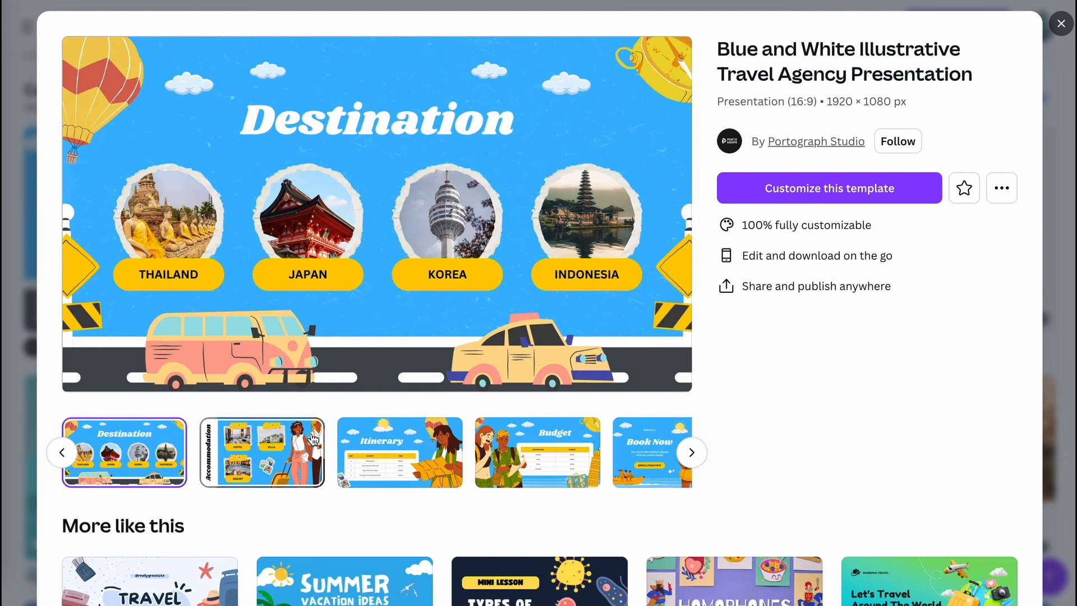
pyautogui.click(313, 439)
pyautogui.click(374, 457)
pyautogui.click(527, 461)
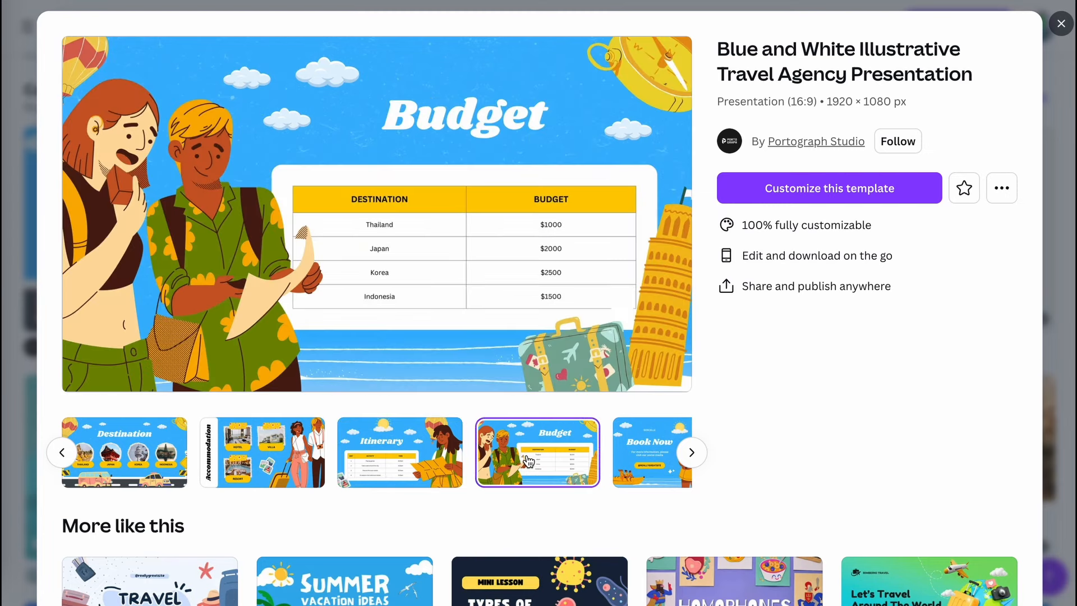
pyautogui.click(652, 459)
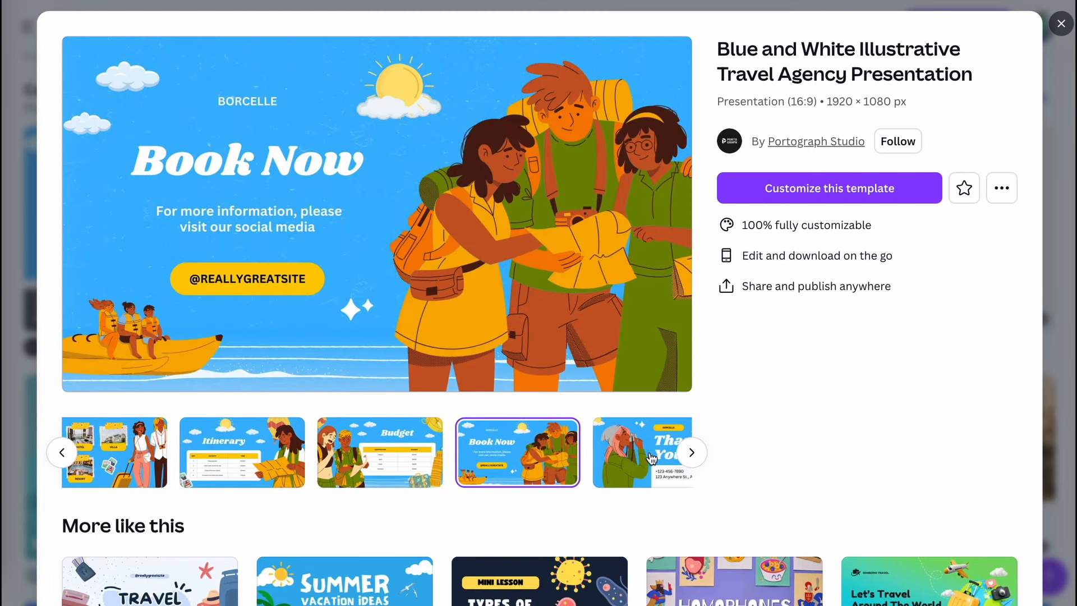
pyautogui.click(885, 191)
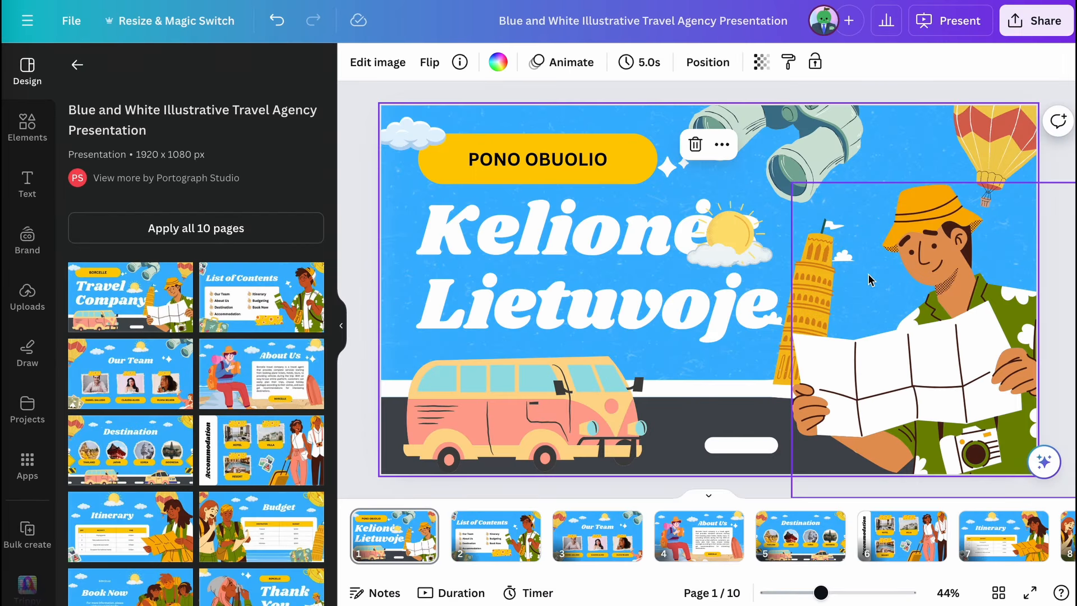
# Step: Search the elements for "vilnius" and replace the leaning tower on page 1 with the brown castle tower graphic
pyautogui.click(776, 370)
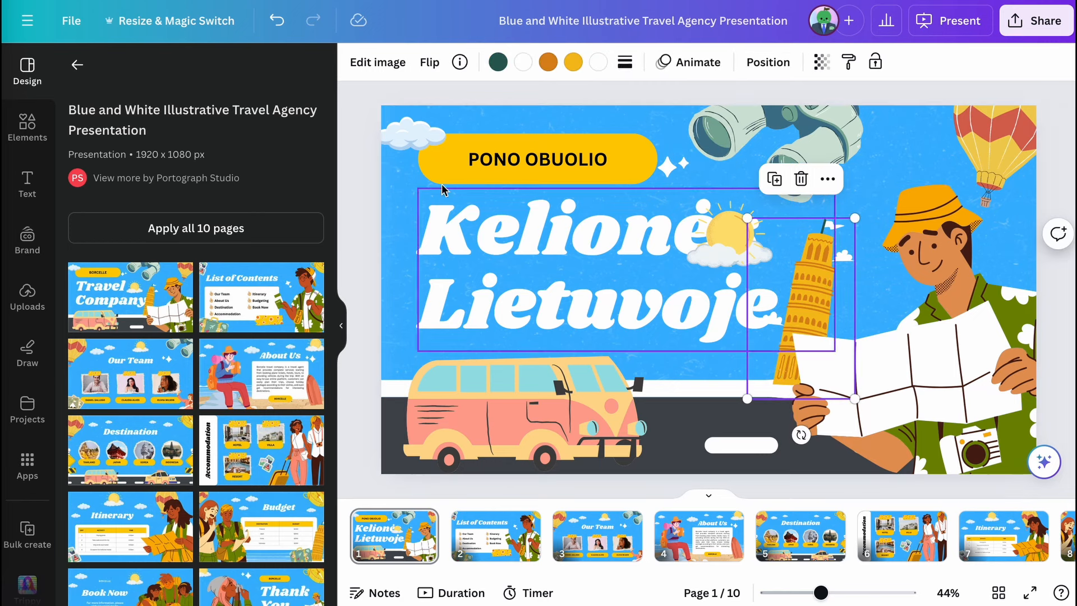
pyautogui.click(27, 126)
pyautogui.click(156, 72)
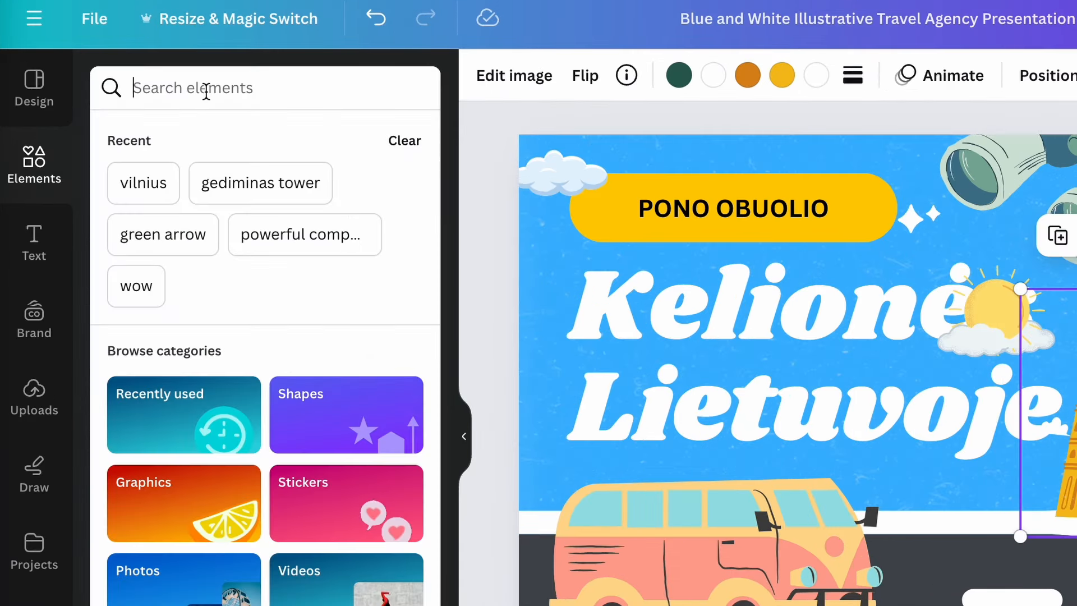
pyautogui.write('vilnius')
pyautogui.press('Return')
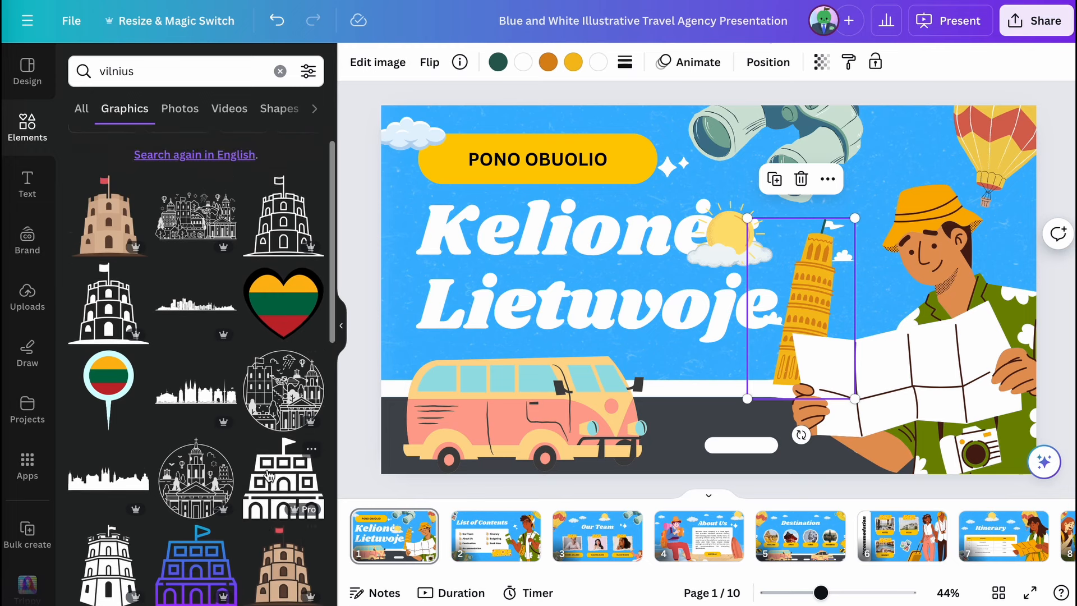
pyautogui.click(162, 168)
pyautogui.moveTo(736, 295); pyautogui.dragTo(829, 312)
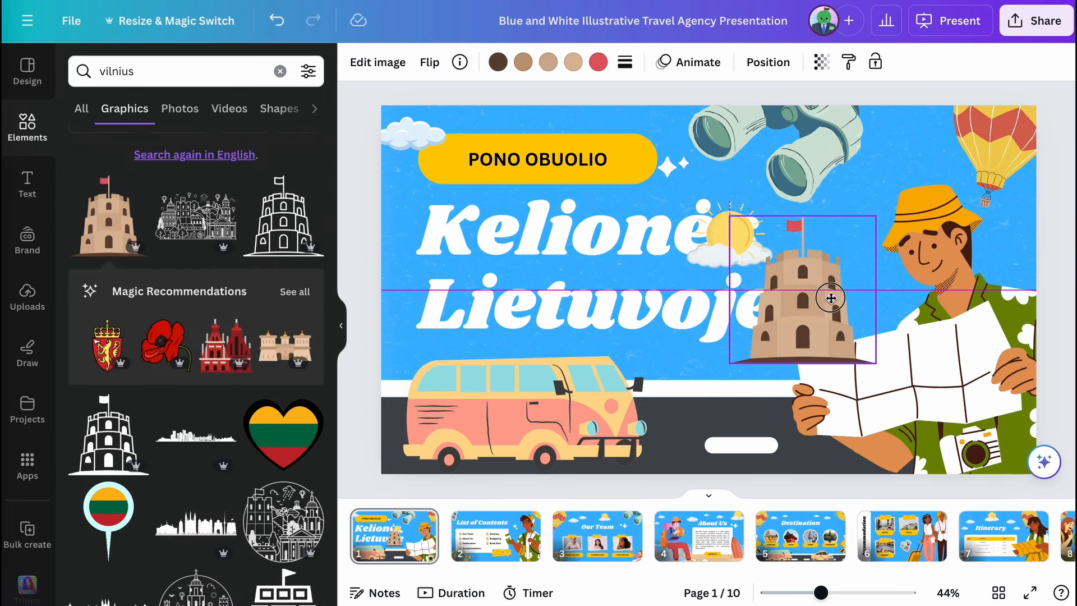
# Step: Lower the castle tower in the layer order so it sits behind the title text and the traveller's map
pyautogui.click(743, 66)
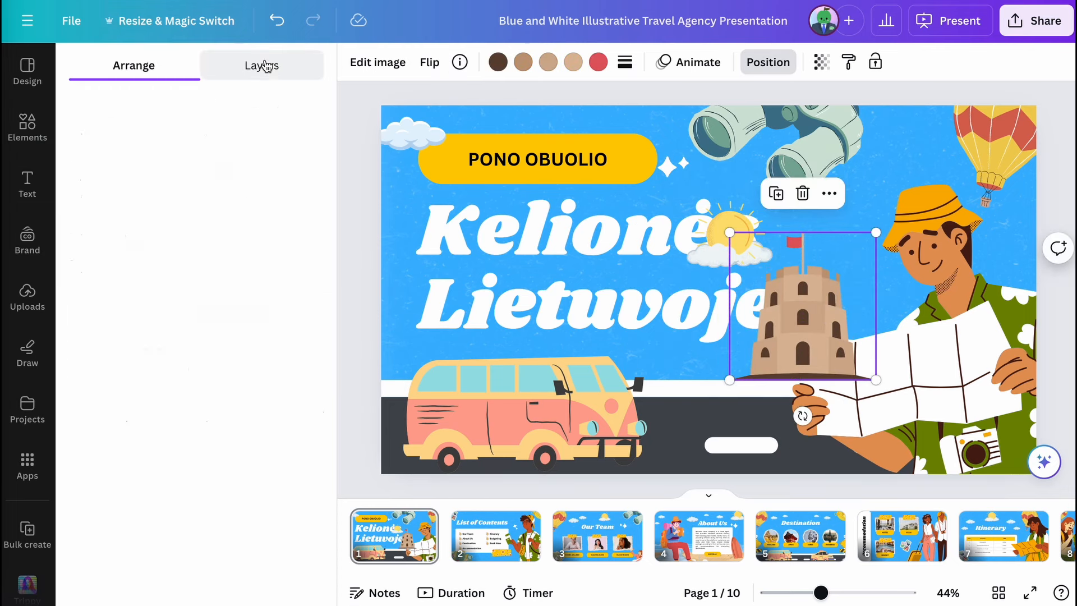
pyautogui.click(264, 65)
pyautogui.moveTo(239, 169); pyautogui.dragTo(223, 534)
pyautogui.scroll(-3, 279, 450)
pyautogui.moveTo(247, 372); pyautogui.dragTo(247, 552)
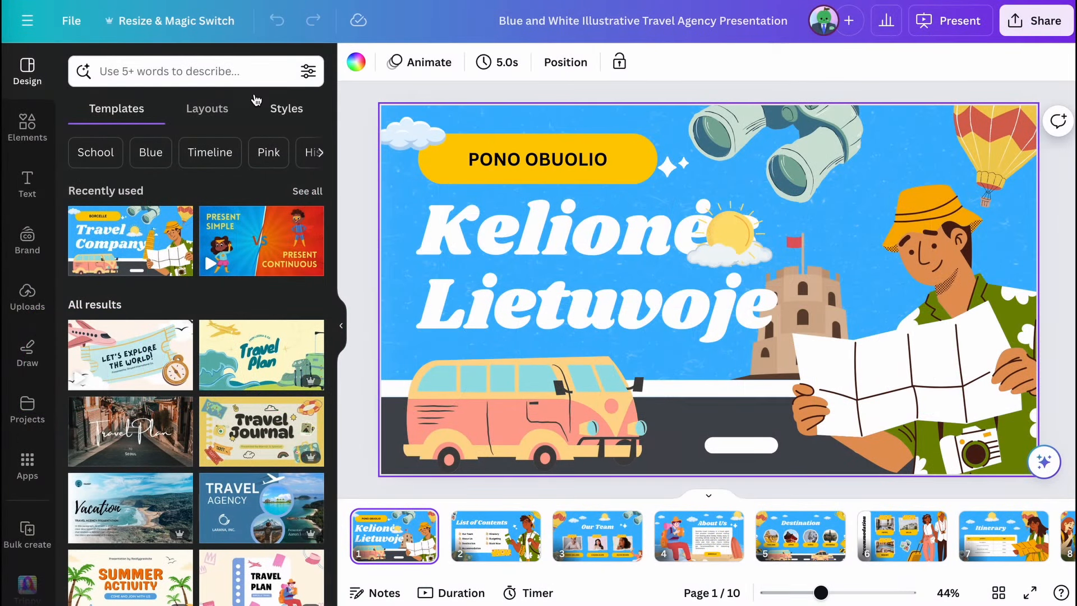
# Step: Create a 1080 × 1080 px resized copy of the design and open it
pyautogui.click(168, 17)
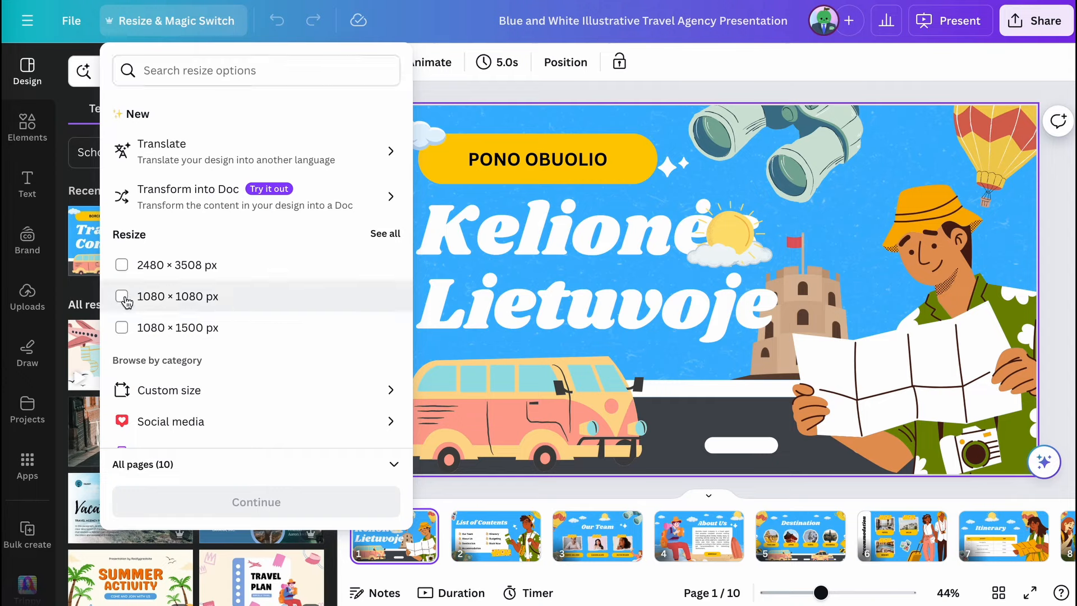
pyautogui.click(123, 298)
pyautogui.click(278, 512)
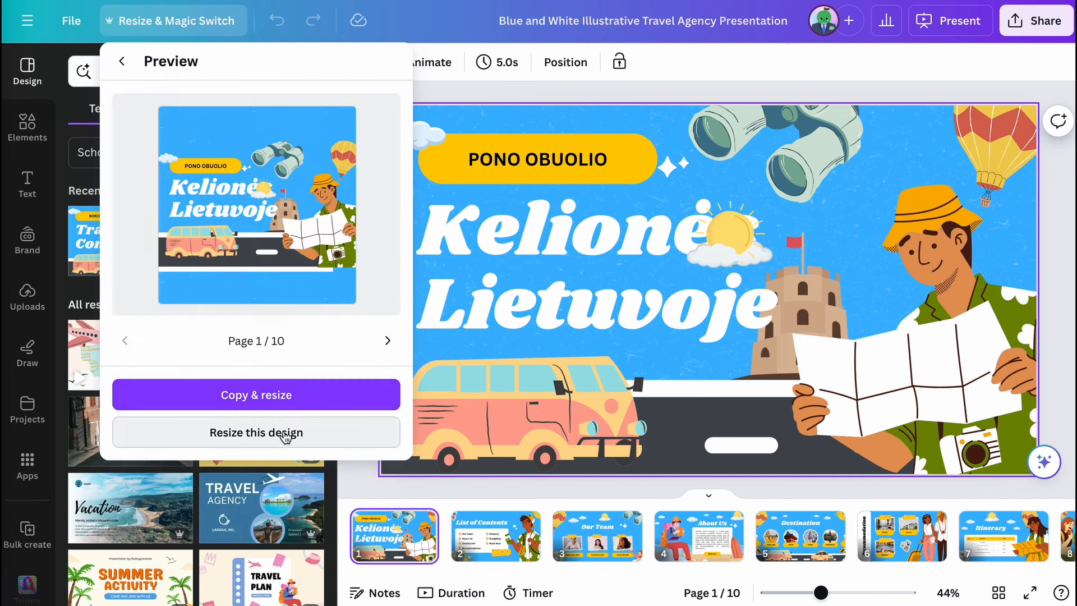
pyautogui.click(286, 437)
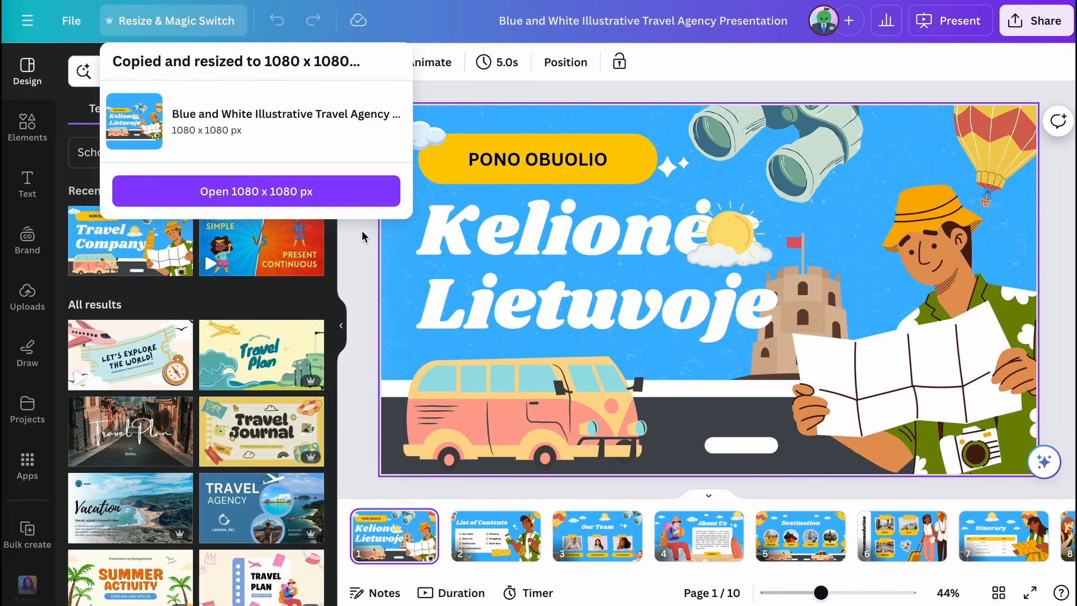
pyautogui.click(250, 188)
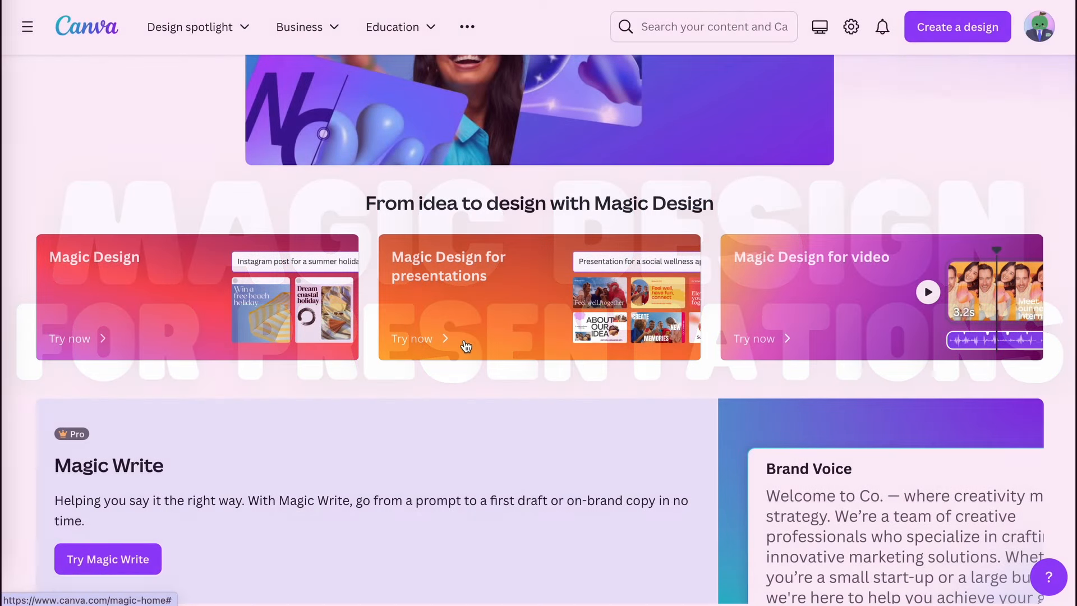
# Step: Open the Magic Design for Presentations starter design
pyautogui.click(475, 344)
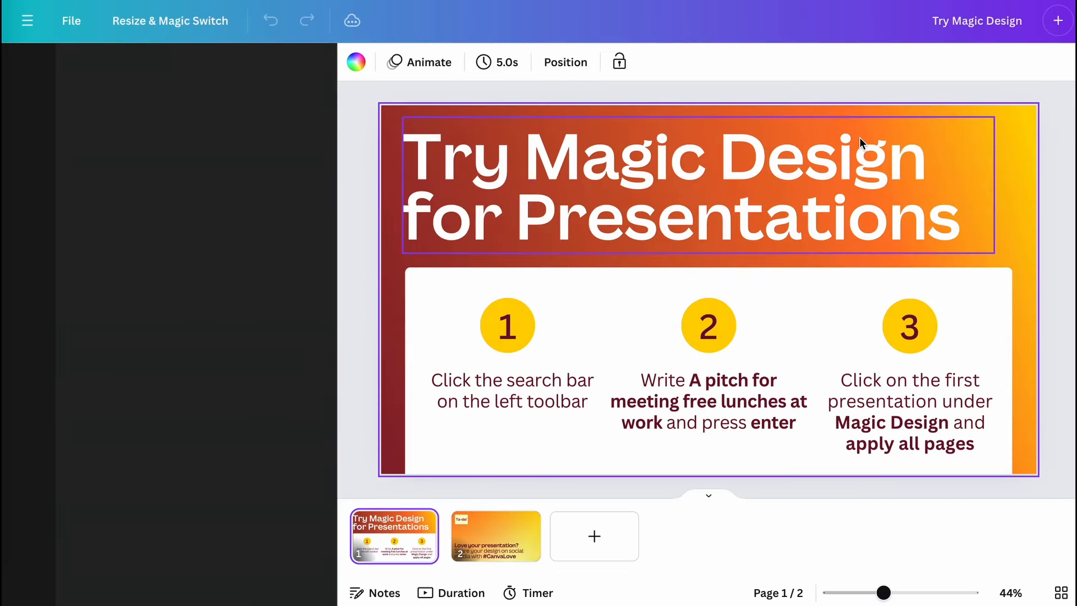
pyautogui.click(359, 94)
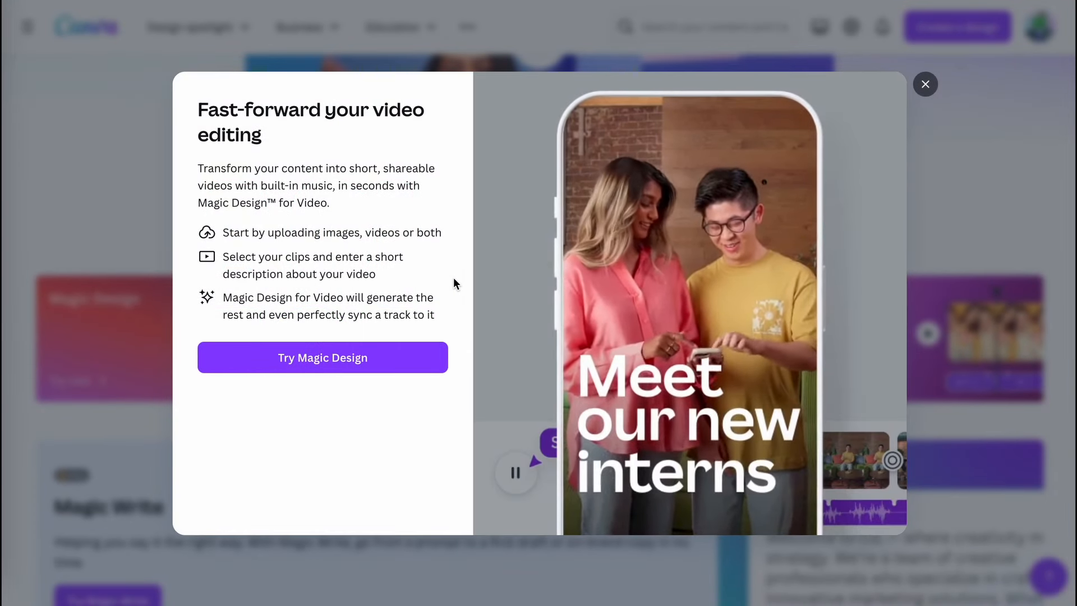
# Step: Start Magic Design for video and select seven images, including the kayak lake, campsite, beach sunset, car and potted plant
pyautogui.click(352, 358)
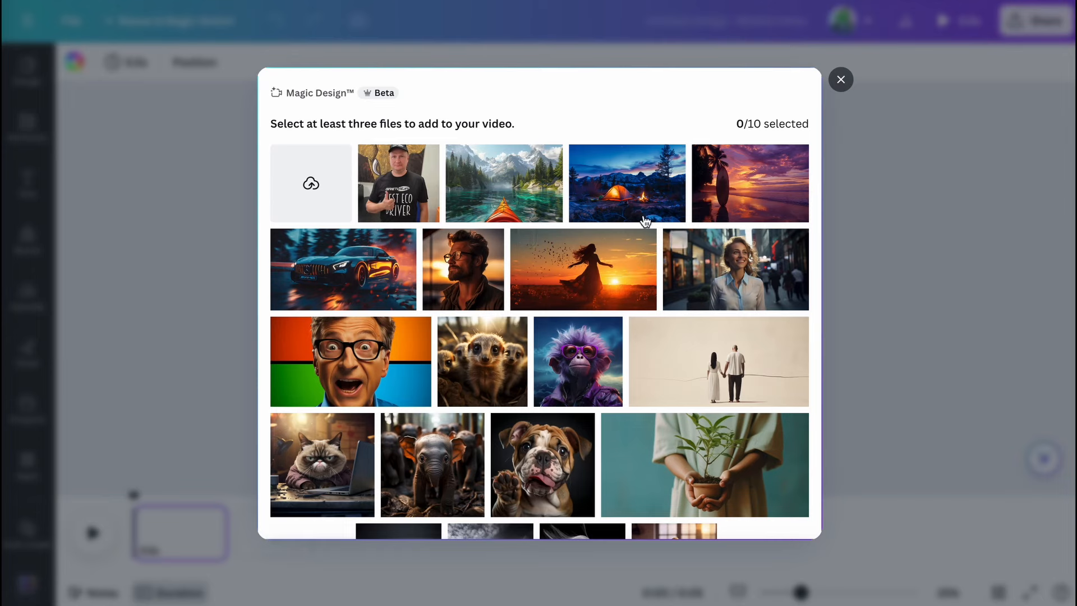
pyautogui.click(722, 165)
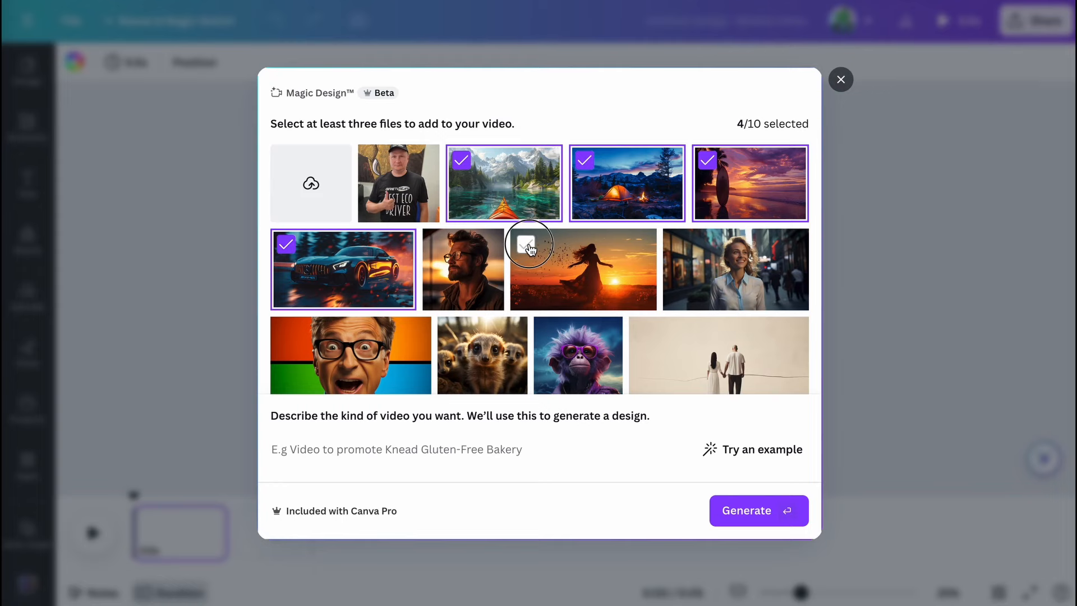
pyautogui.scroll(-3, 606, 301)
pyautogui.press('Return')
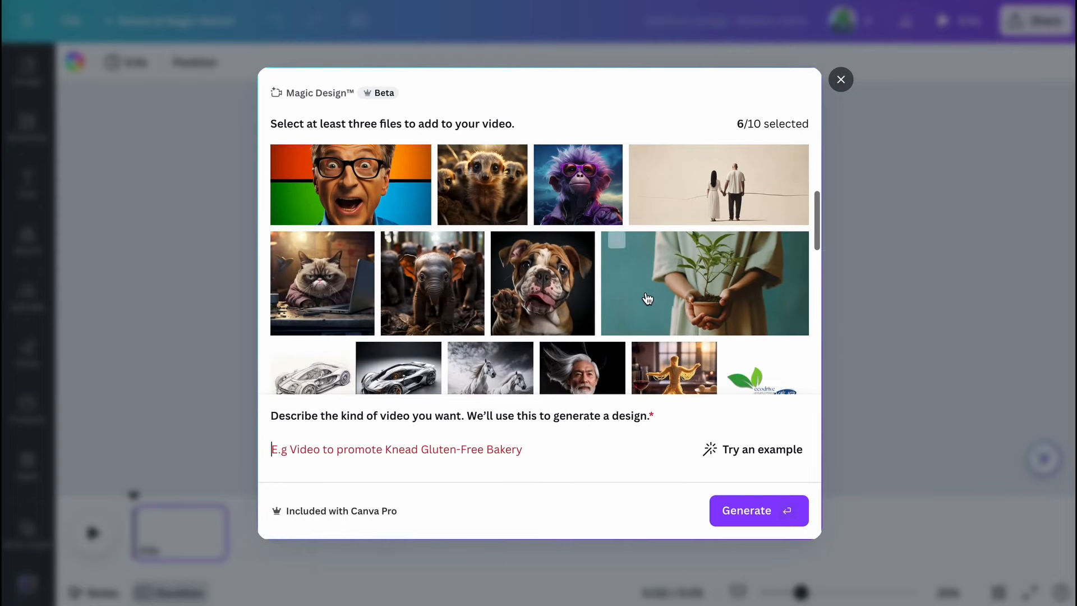
pyautogui.click(617, 247)
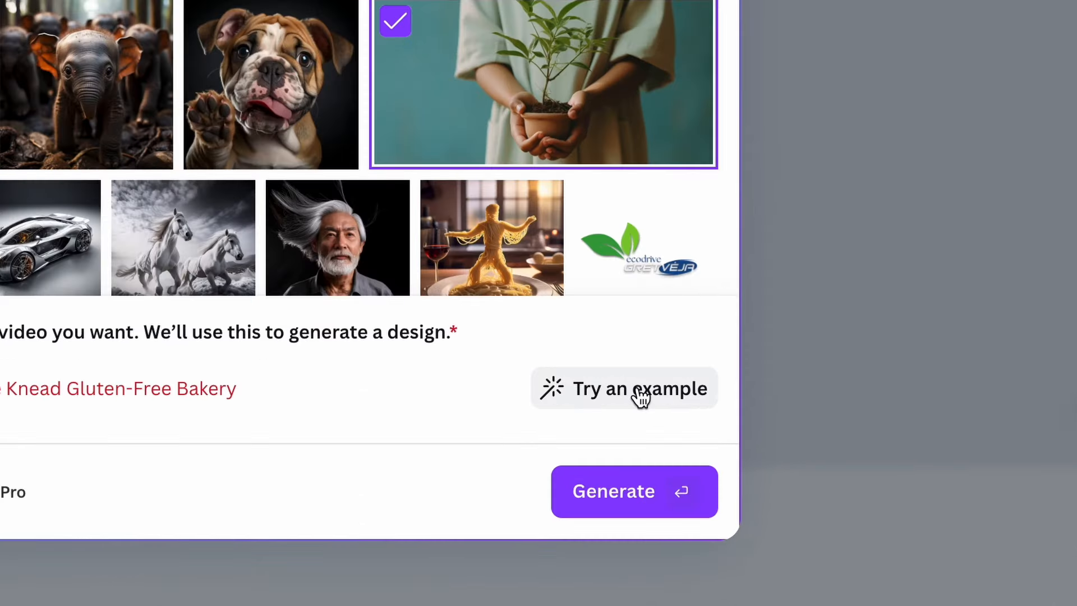
# Step: Describe the video as "Promotional video for Midjourney AI image generator", adapted from an example prompt, and generate it
pyautogui.click(640, 397)
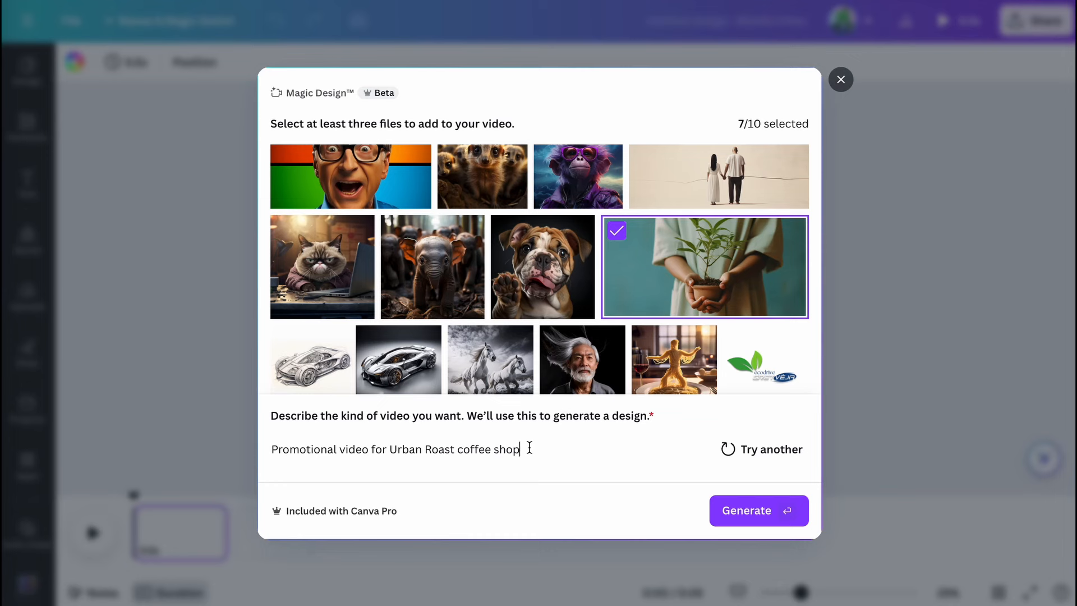
pyautogui.moveTo(528, 450); pyautogui.dragTo(389, 450)
pyautogui.write('Midjourney AI image generator')
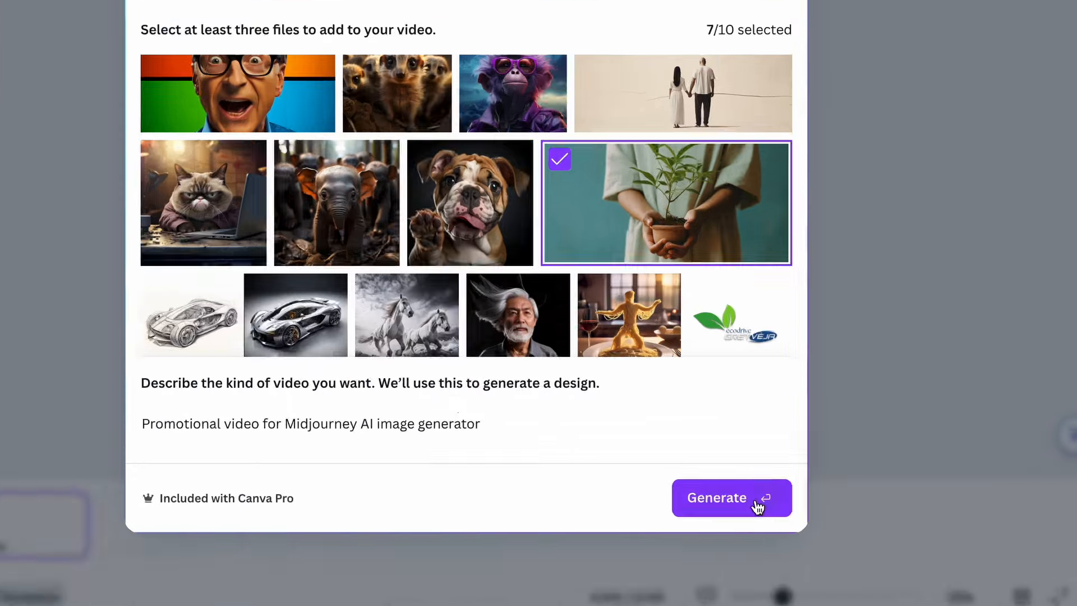
pyautogui.click(775, 512)
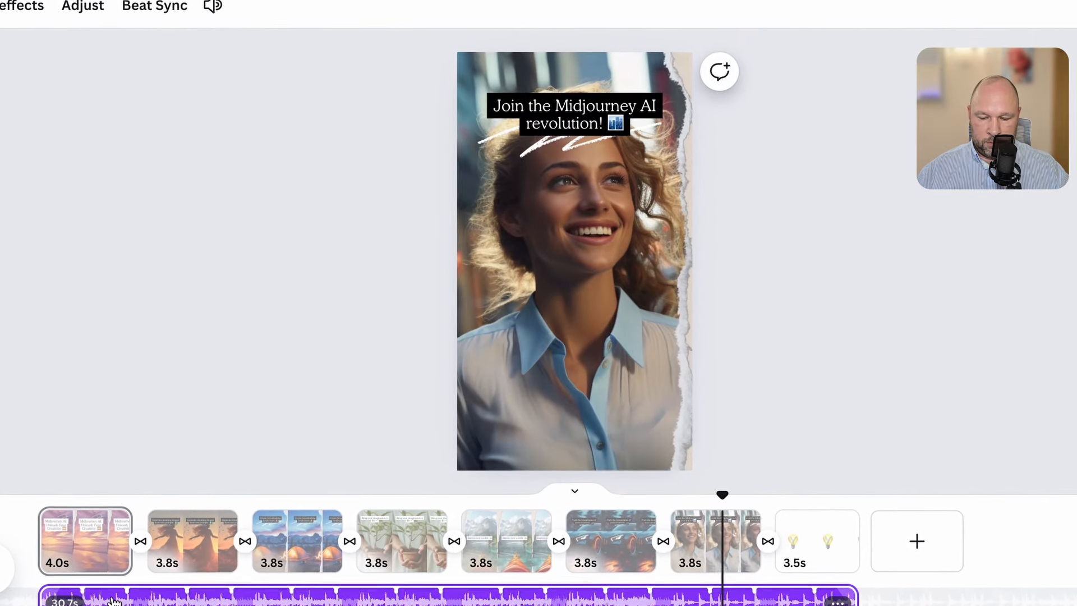
# Step: Pause the generated video and view the kayak clip in the timeline
pyautogui.press('space')
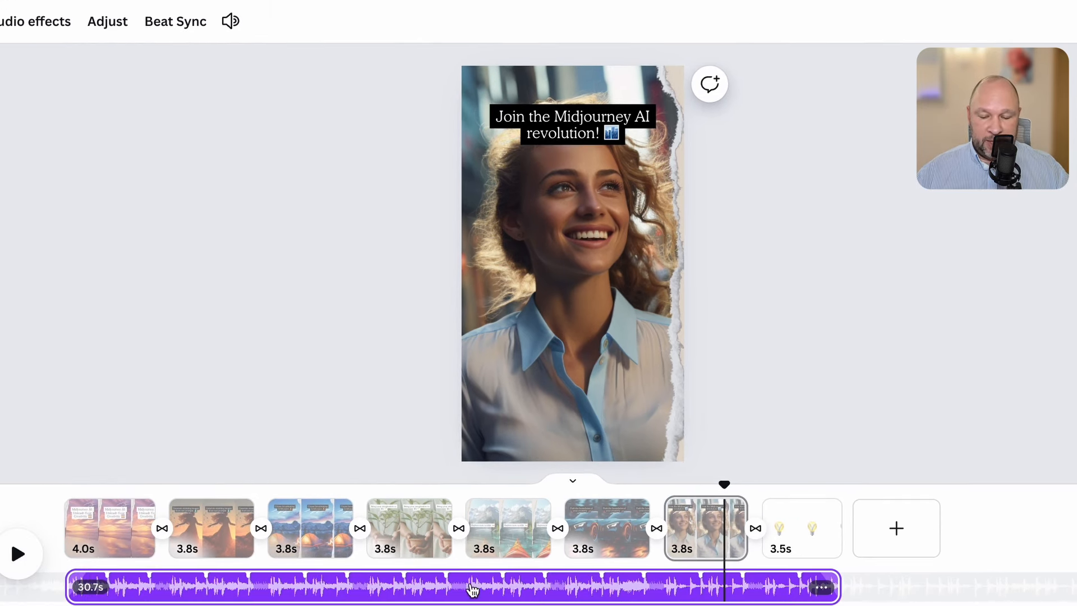
pyautogui.click(496, 531)
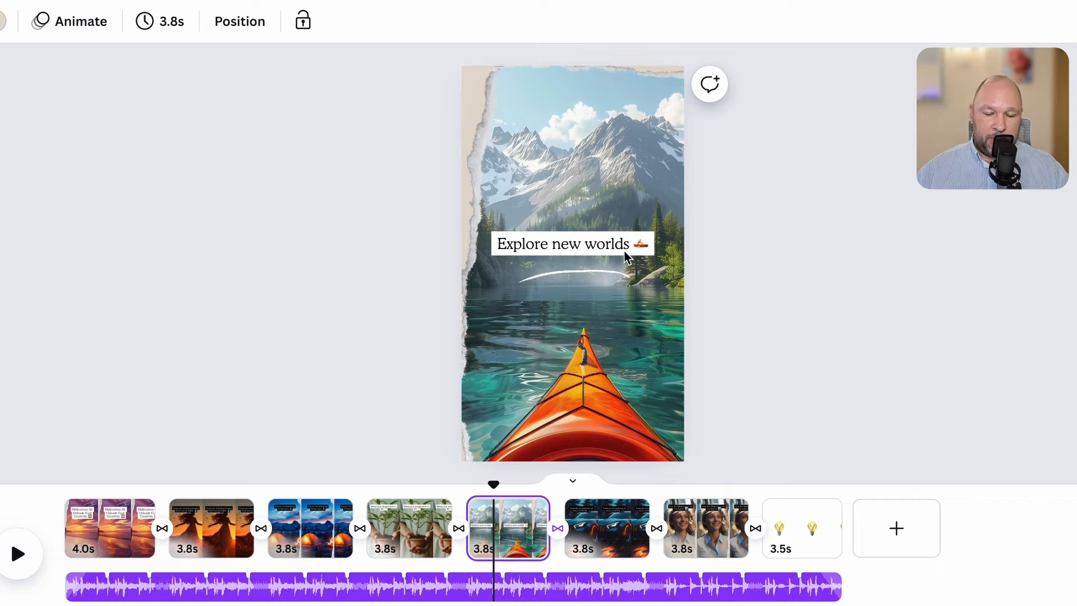
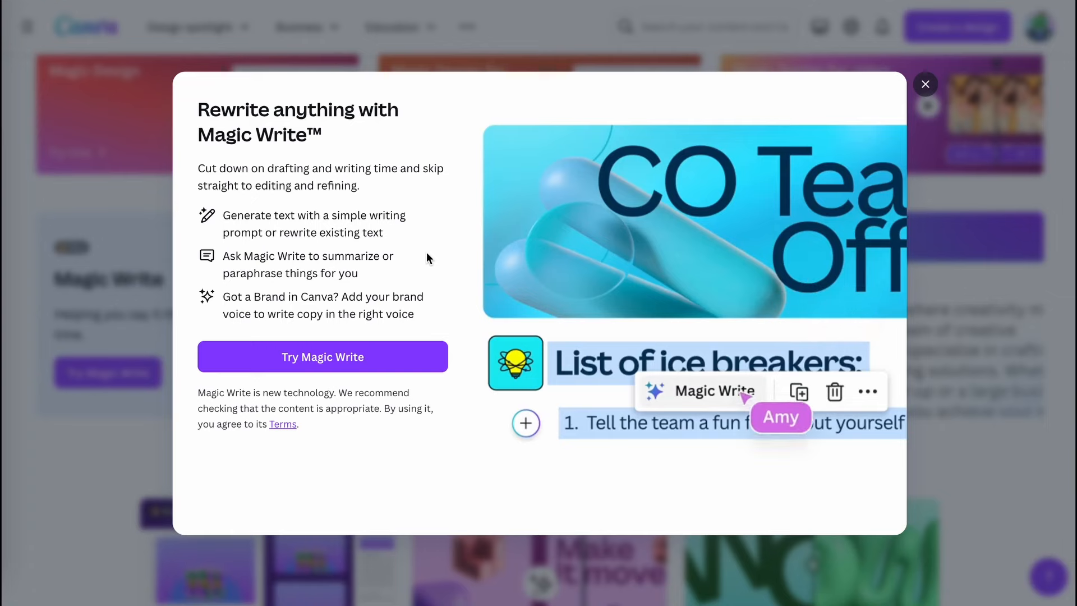
# Step: Try Magic Write and have it continue writing the page 1 text about a bus trip around Lithuania
pyautogui.click(315, 358)
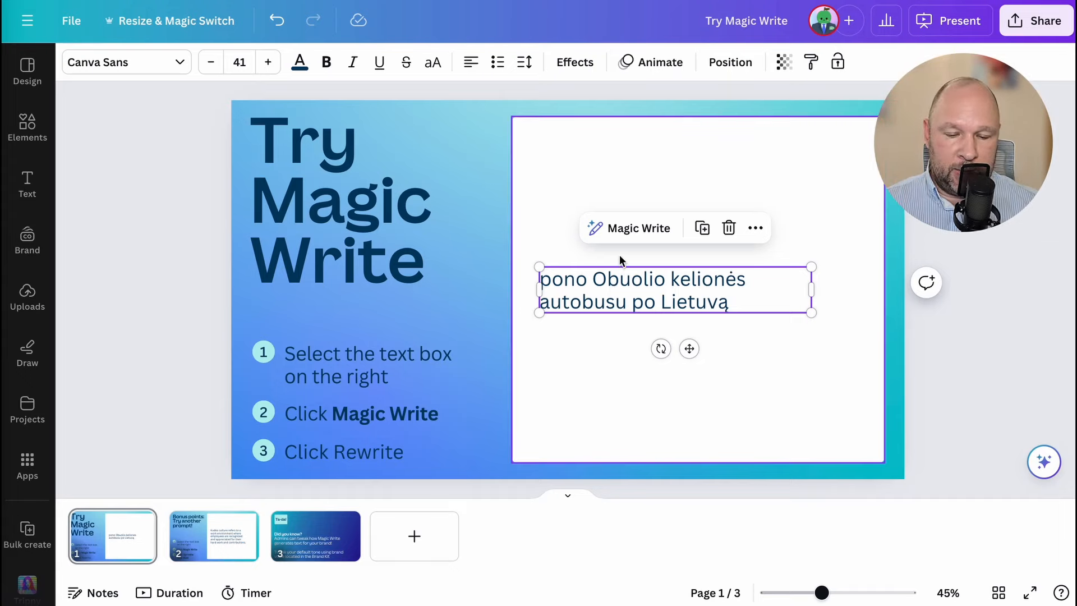
pyautogui.click(627, 235)
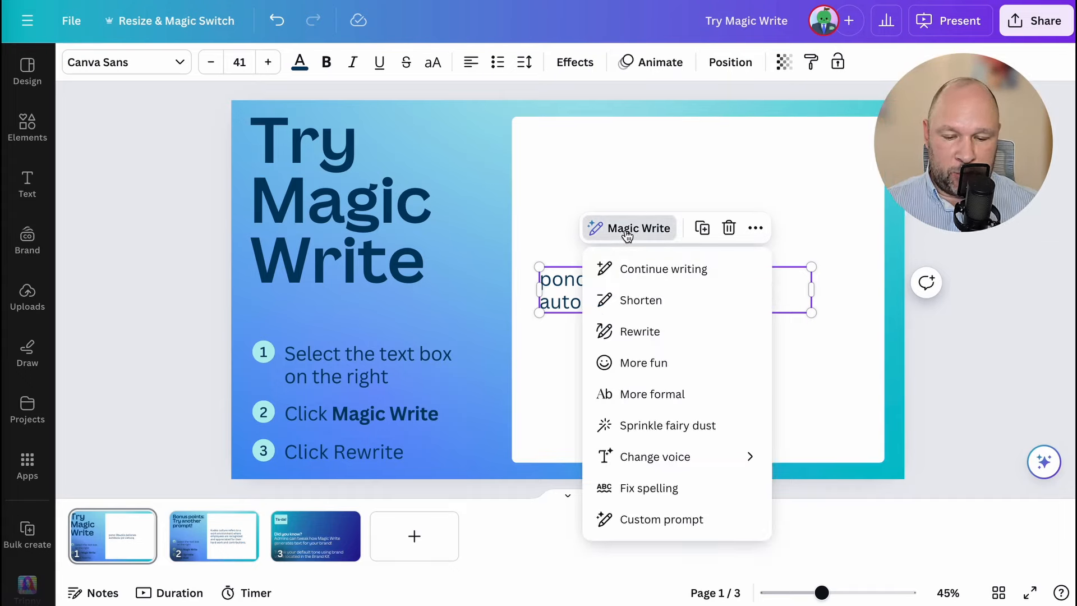
pyautogui.click(642, 272)
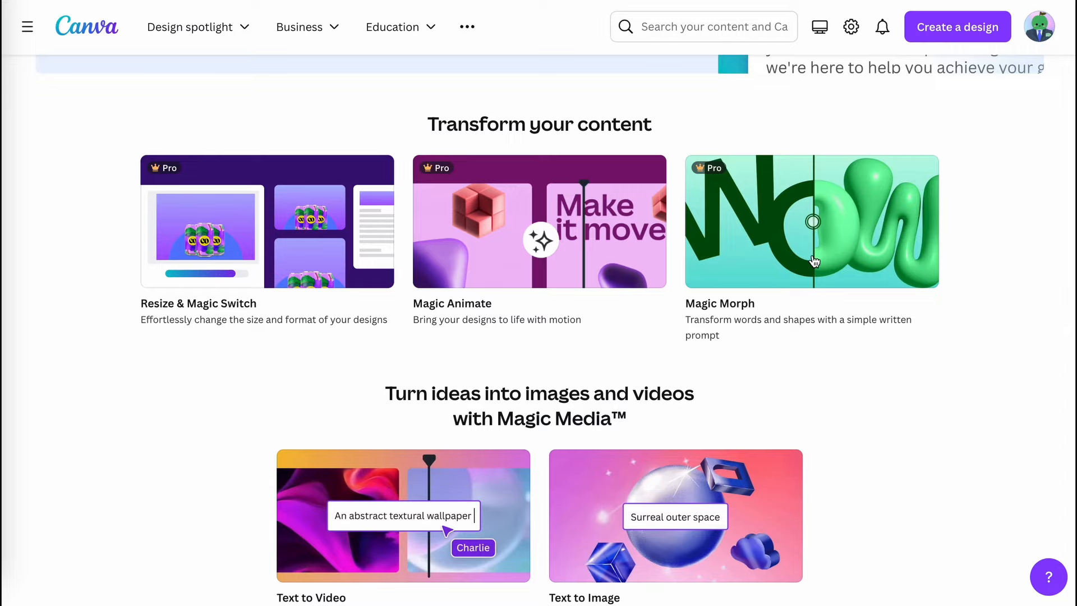
# Step: Try Magic Switch on the sample presentation, dismiss the resize options and view page 2
pyautogui.click(257, 230)
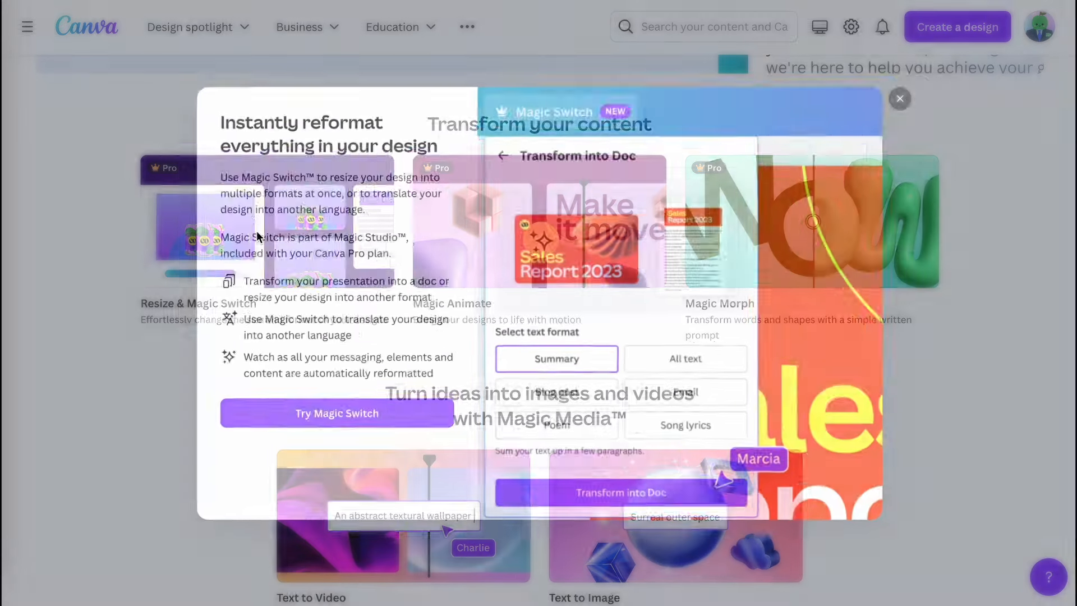
pyautogui.click(312, 426)
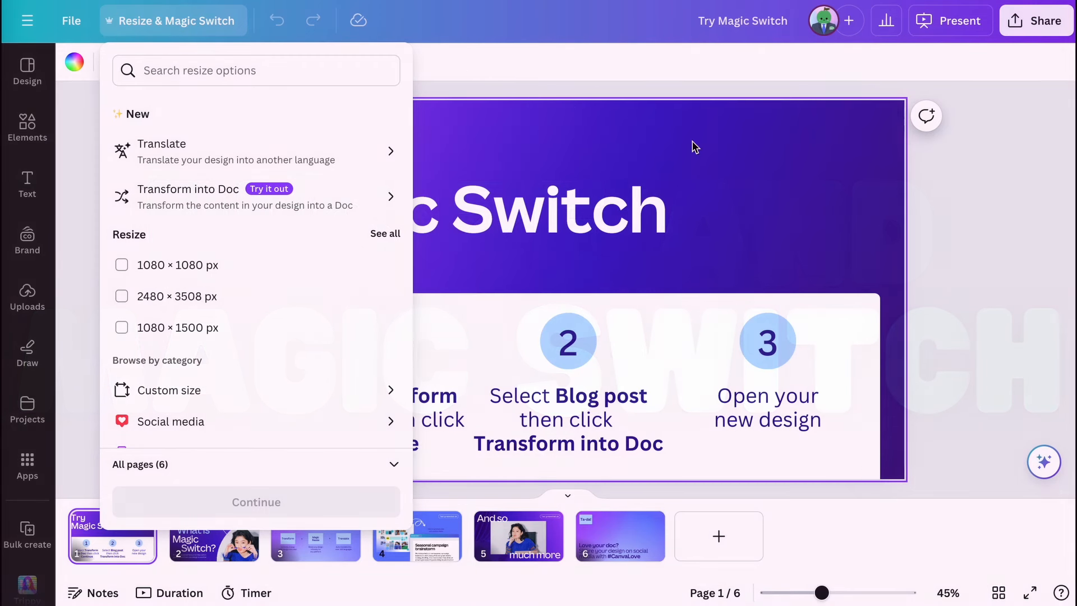
pyautogui.click(1008, 205)
pyautogui.click(224, 543)
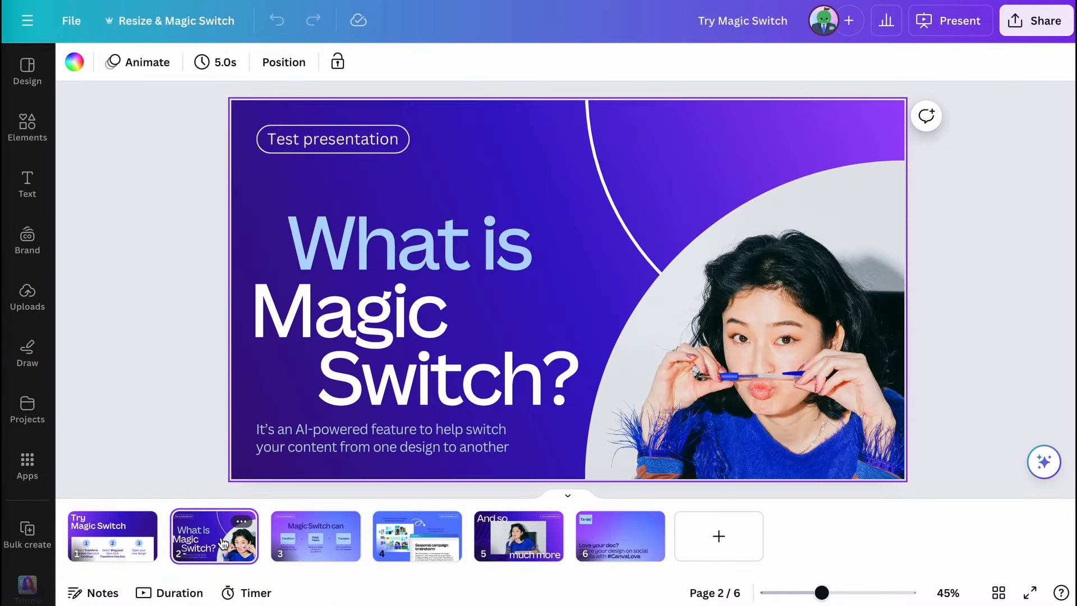
# Step: Resize all pages of this design to the Instagram Story format, 1080 × 1920 px, and look through the resized pages
pyautogui.click(158, 23)
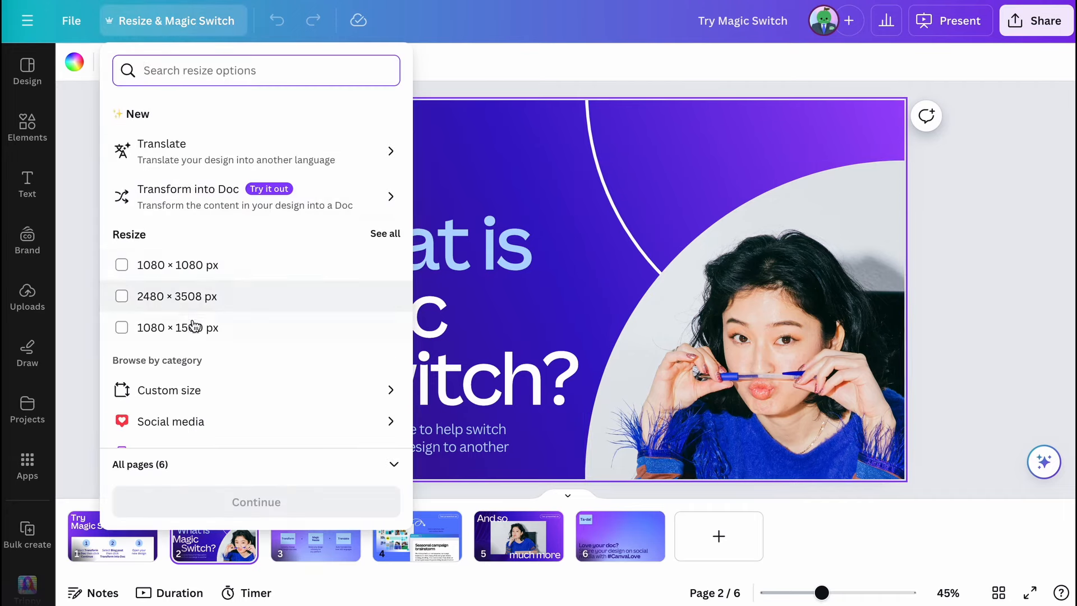
pyautogui.scroll(-1, 181, 391)
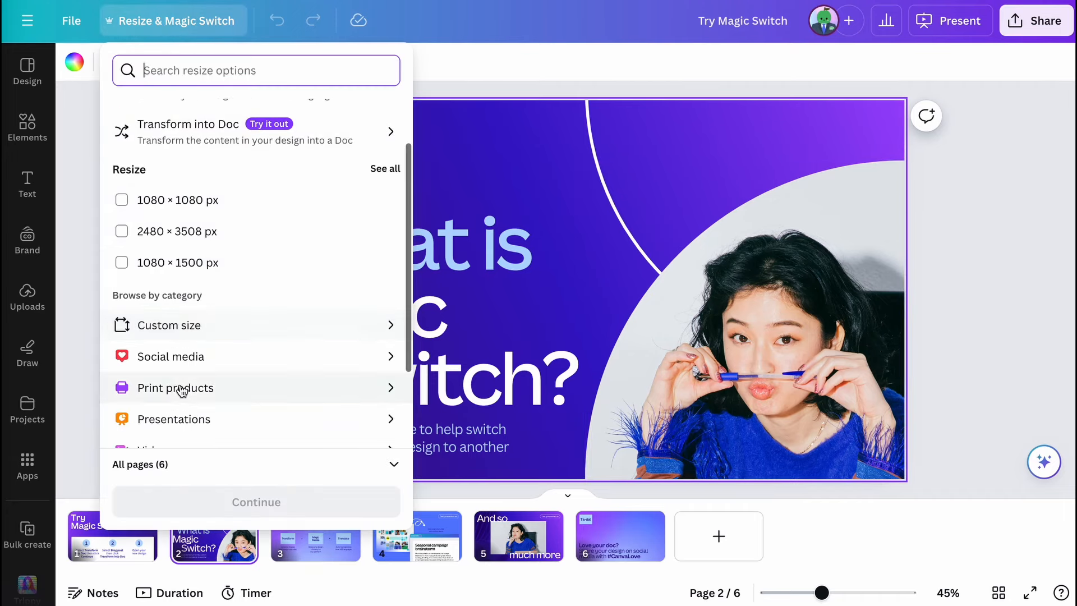
pyautogui.click(197, 358)
pyautogui.scroll(1, 283, 279)
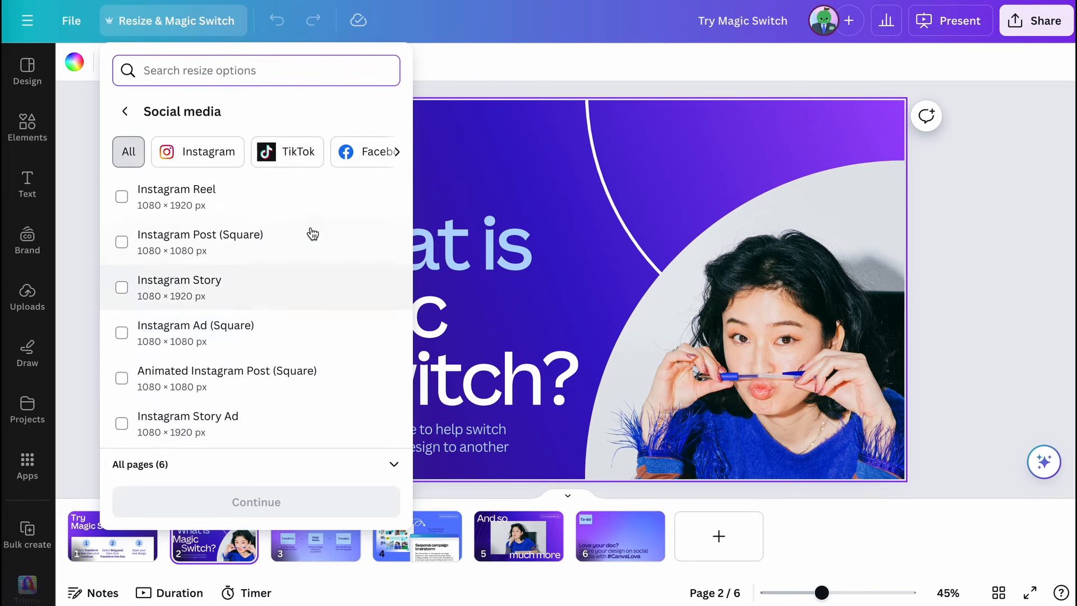
pyautogui.click(209, 292)
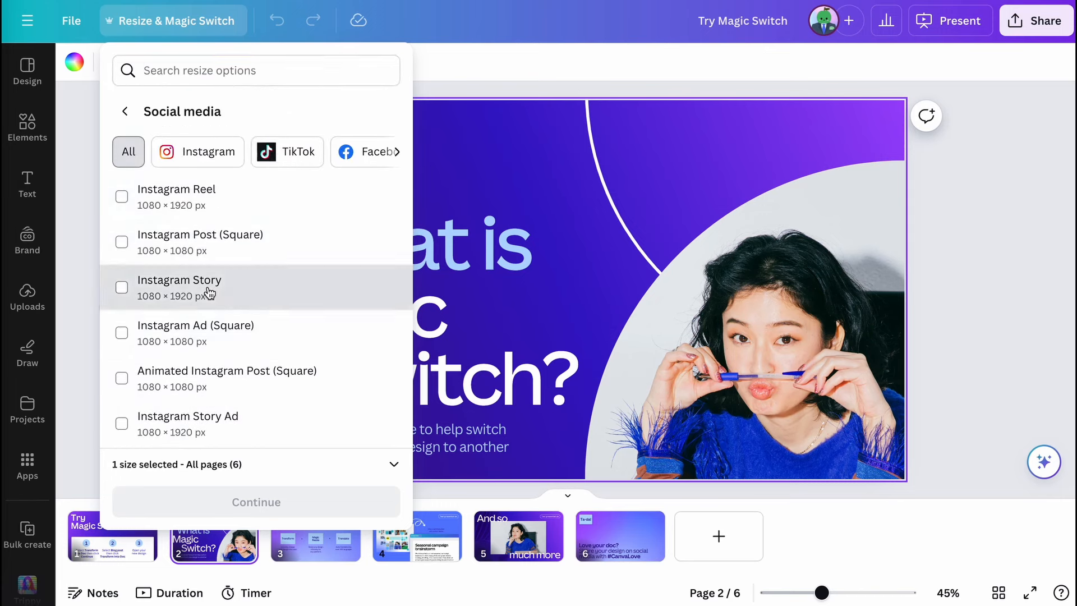
pyautogui.click(190, 501)
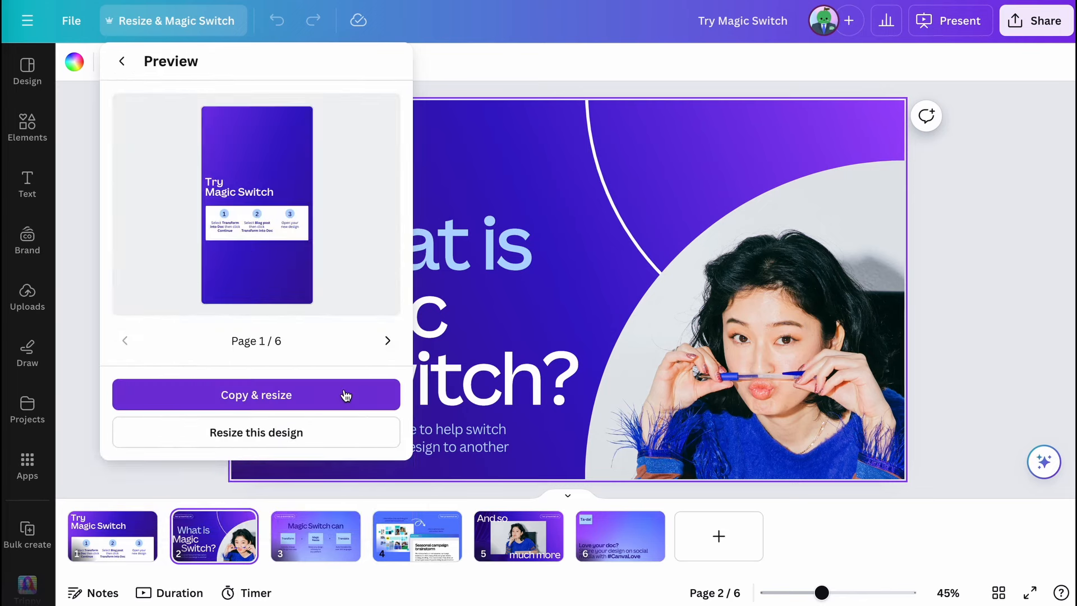
pyautogui.click(247, 433)
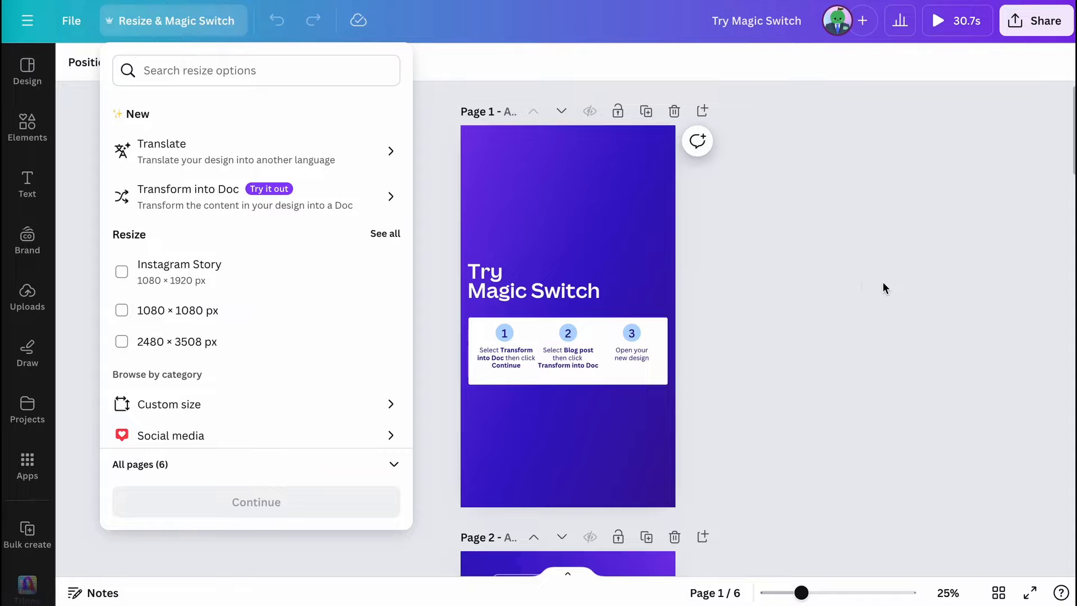
pyautogui.click(861, 286)
pyautogui.scroll(-10, 861, 285)
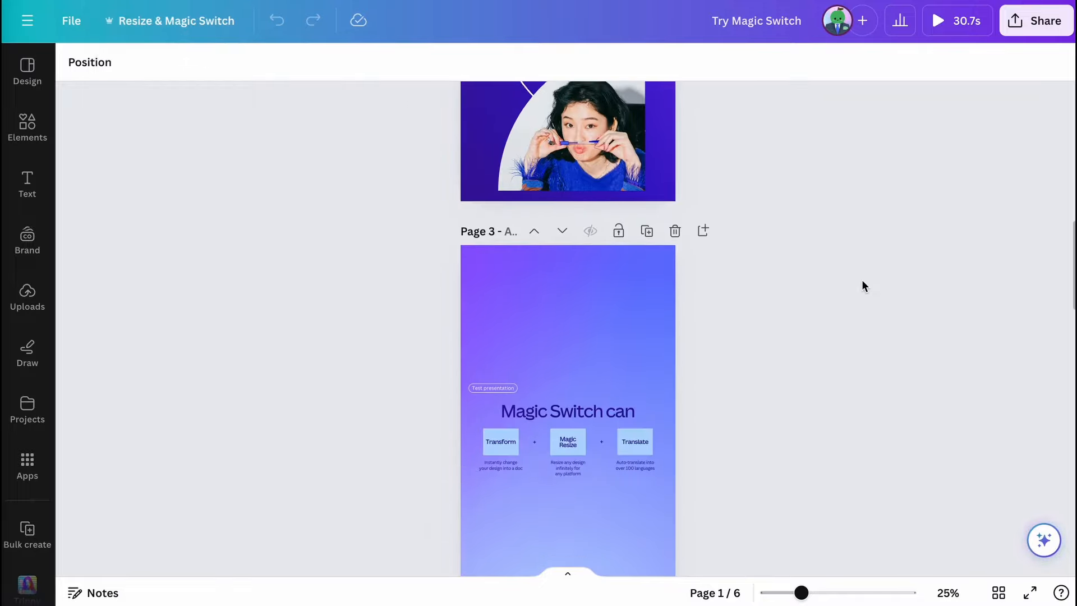
pyautogui.scroll(-10, 862, 286)
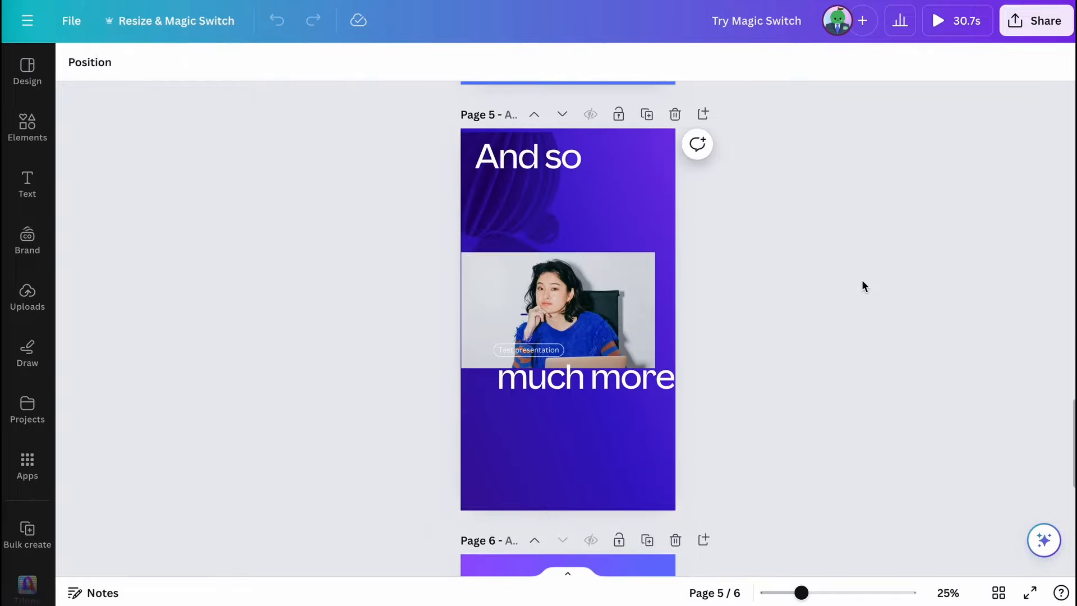
pyautogui.scroll(-5, 862, 286)
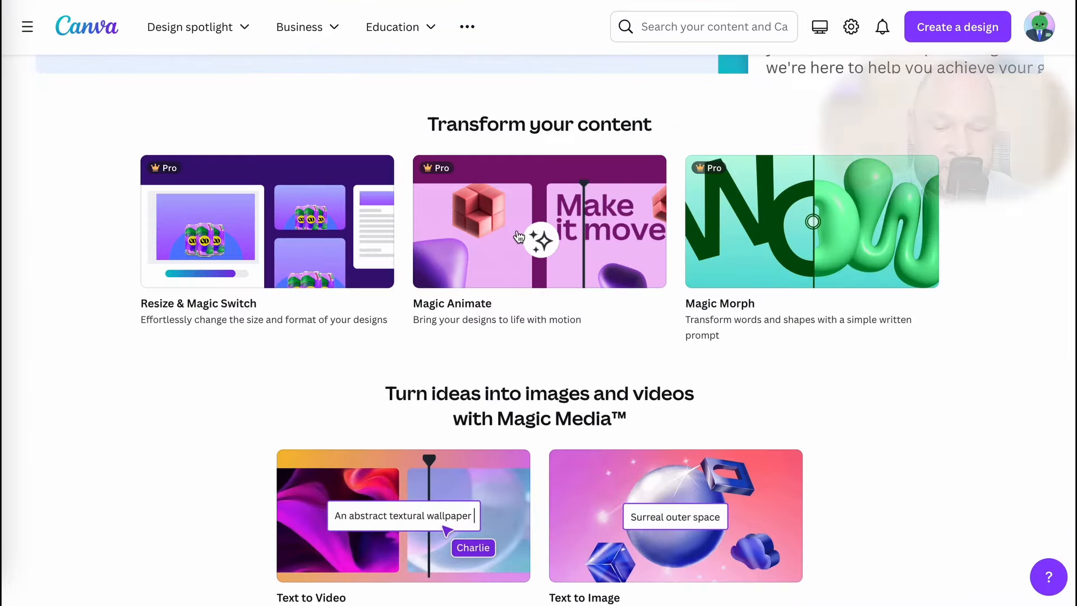
# Step: Try Magic Animate with the recommended Digital style and present the animated design in Autoplay mode
pyautogui.click(519, 237)
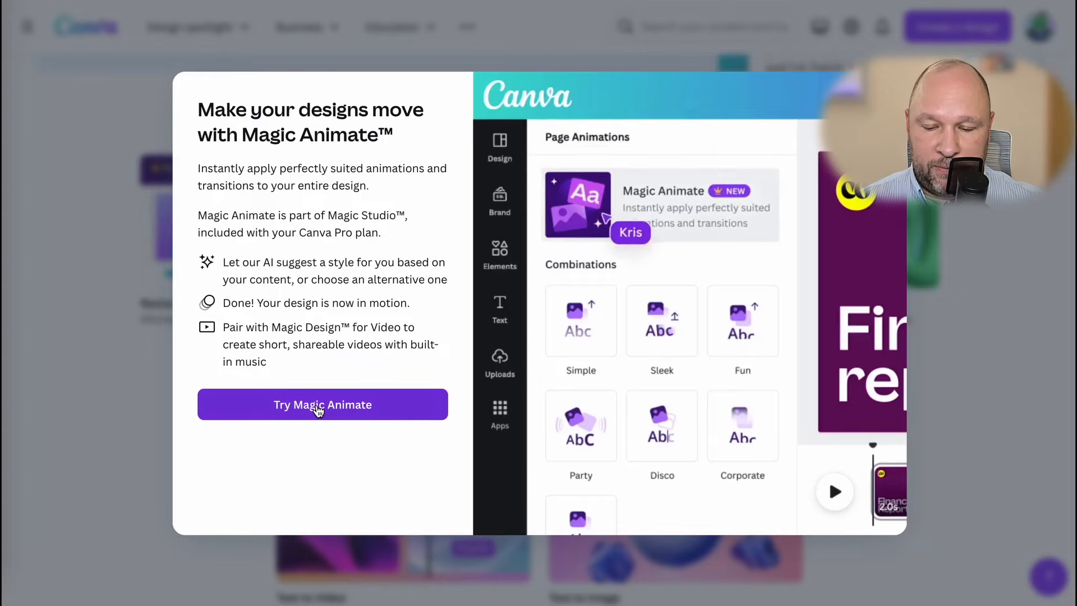
pyautogui.click(318, 406)
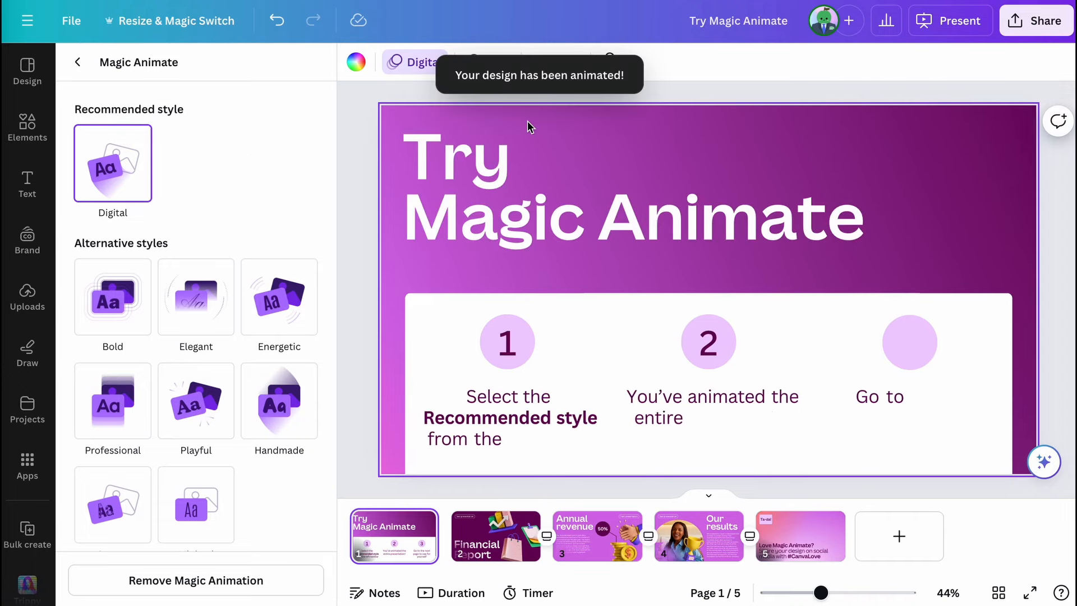
pyautogui.click(948, 21)
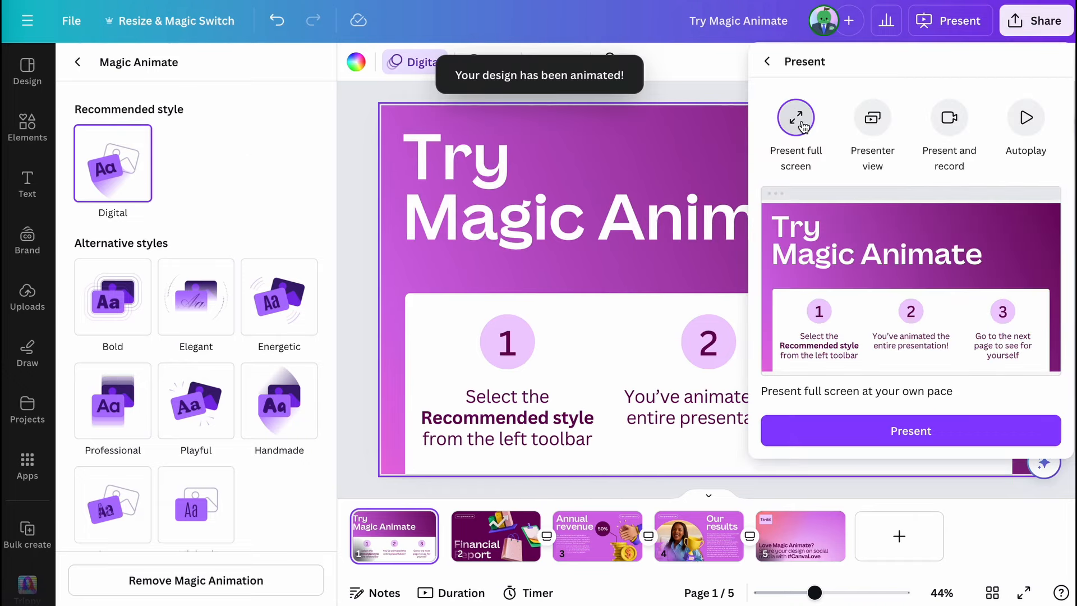
pyautogui.click(1025, 129)
pyautogui.click(895, 431)
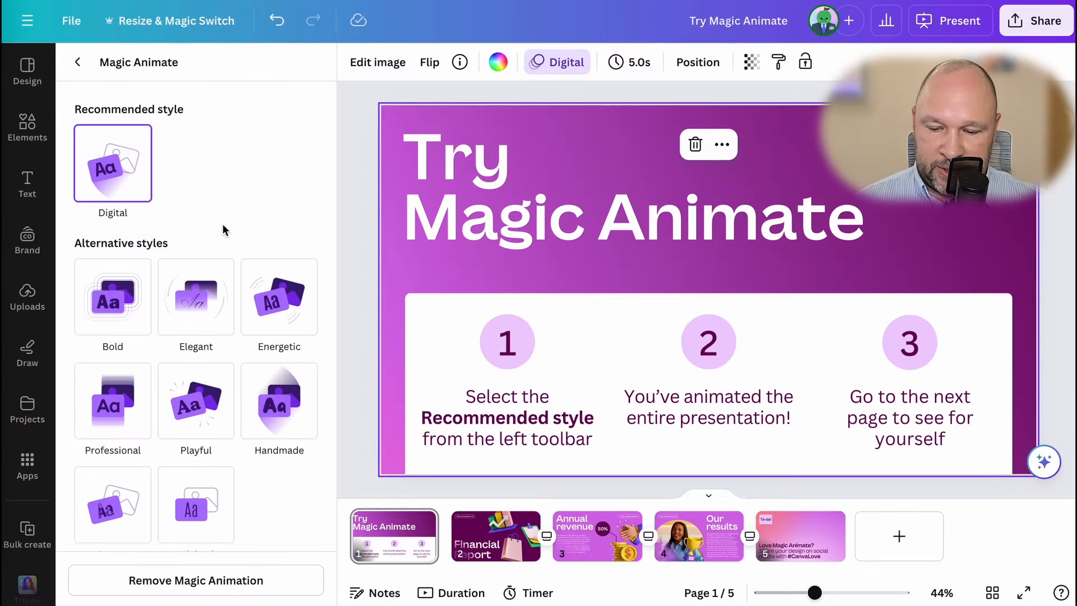
# Step: Try the Energetic and Handmade animation styles on the design, then apply the Playful style
pyautogui.click(281, 312)
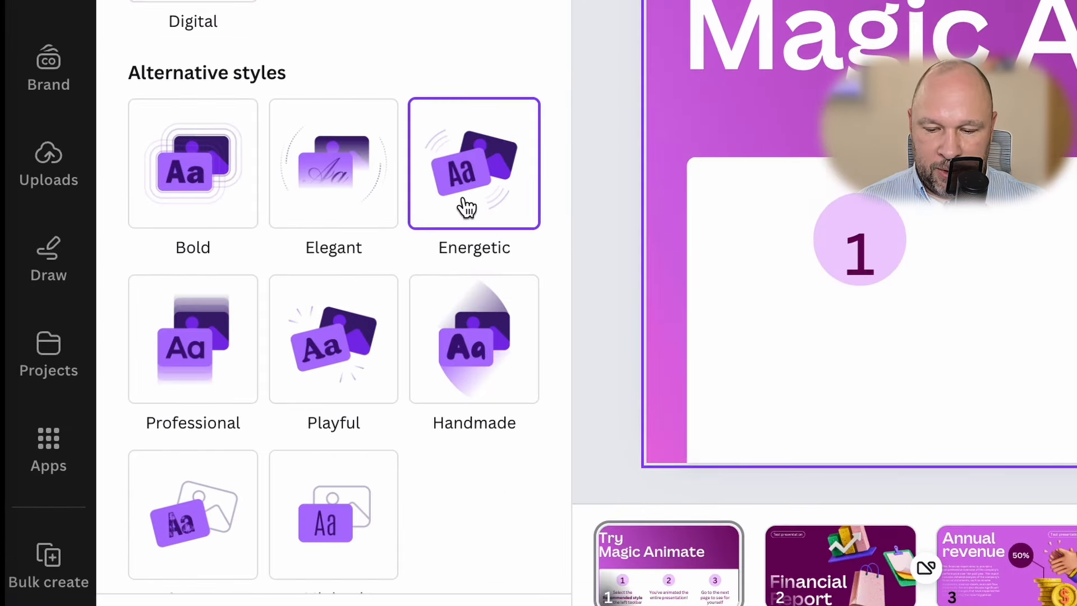
pyautogui.click(476, 359)
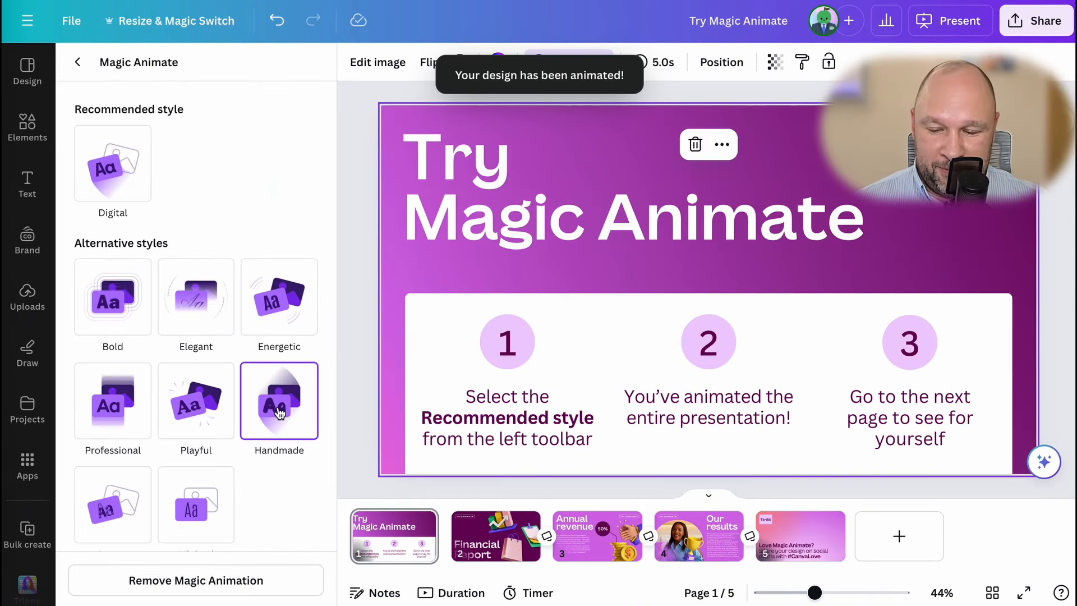
pyautogui.click(200, 404)
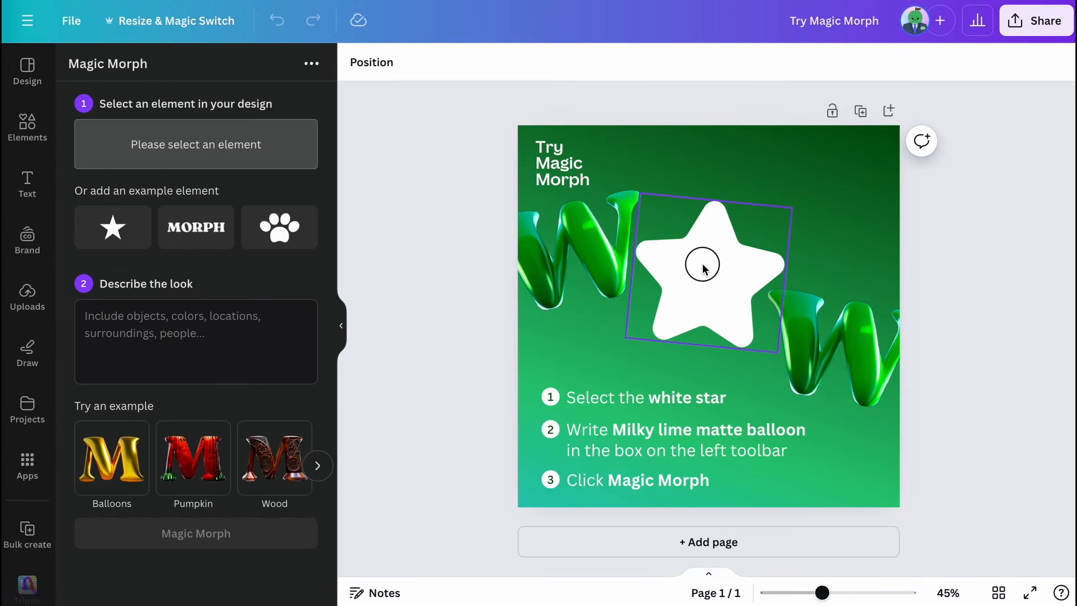
# Step: Morph the white star with Magic Morph using the description "Milky lime matte ballon"
pyautogui.click(705, 268)
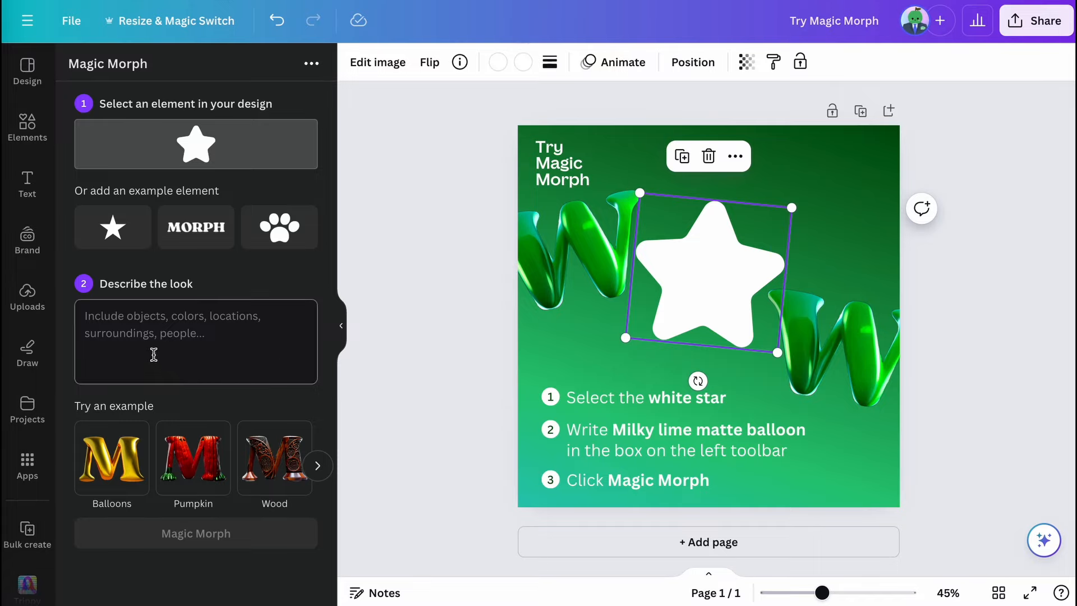
pyautogui.write('Milky lime matte ballon')
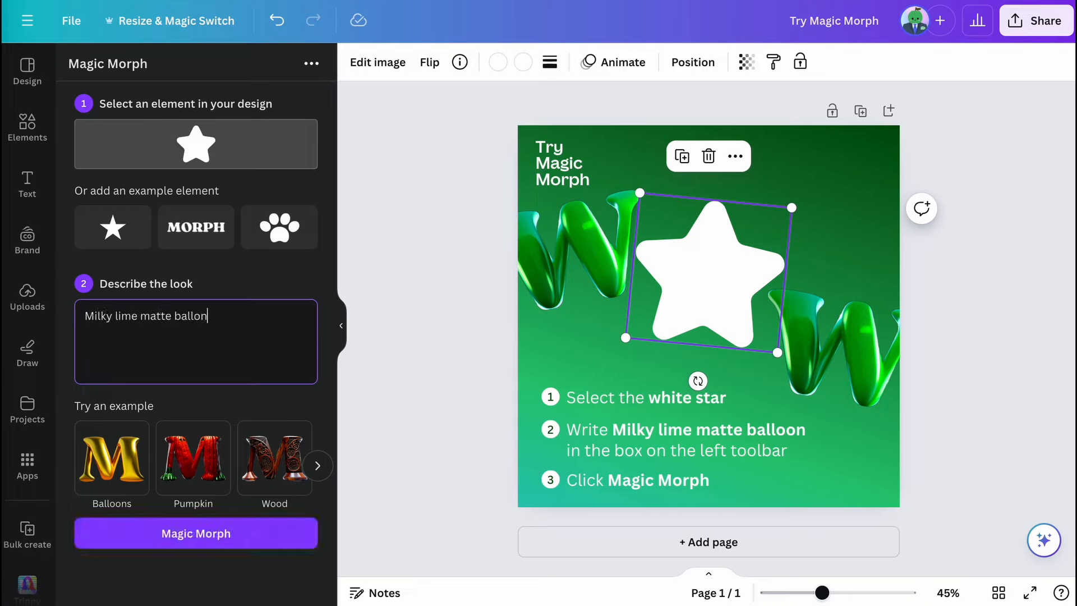
pyautogui.click(179, 538)
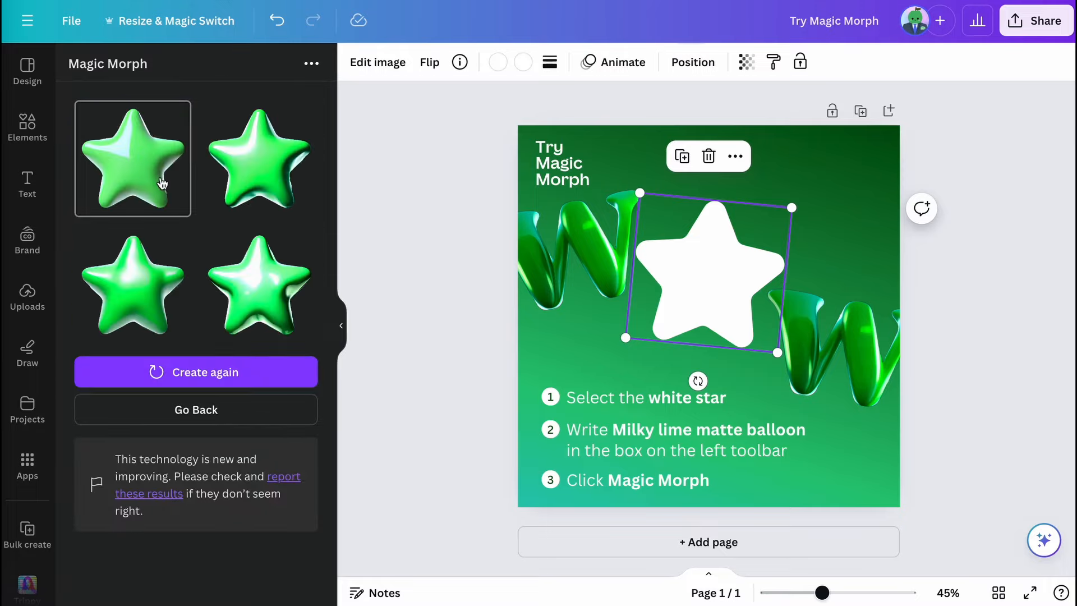
# Step: Add several of the generated green balloon stars to the page and spread them around the white star
pyautogui.click(120, 173)
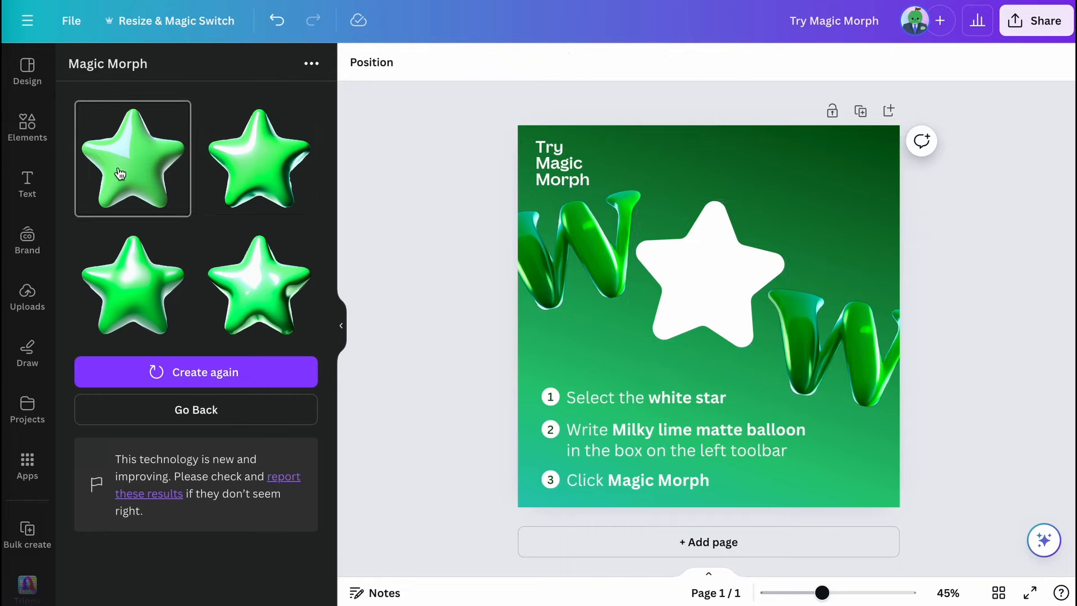
pyautogui.click(258, 167)
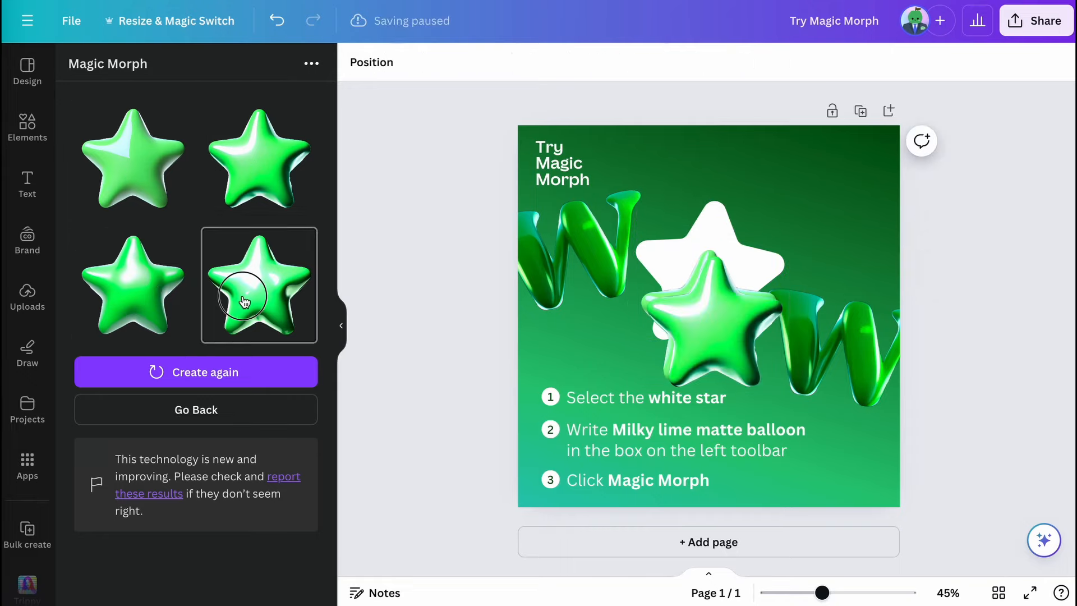
pyautogui.moveTo(240, 293); pyautogui.dragTo(819, 209)
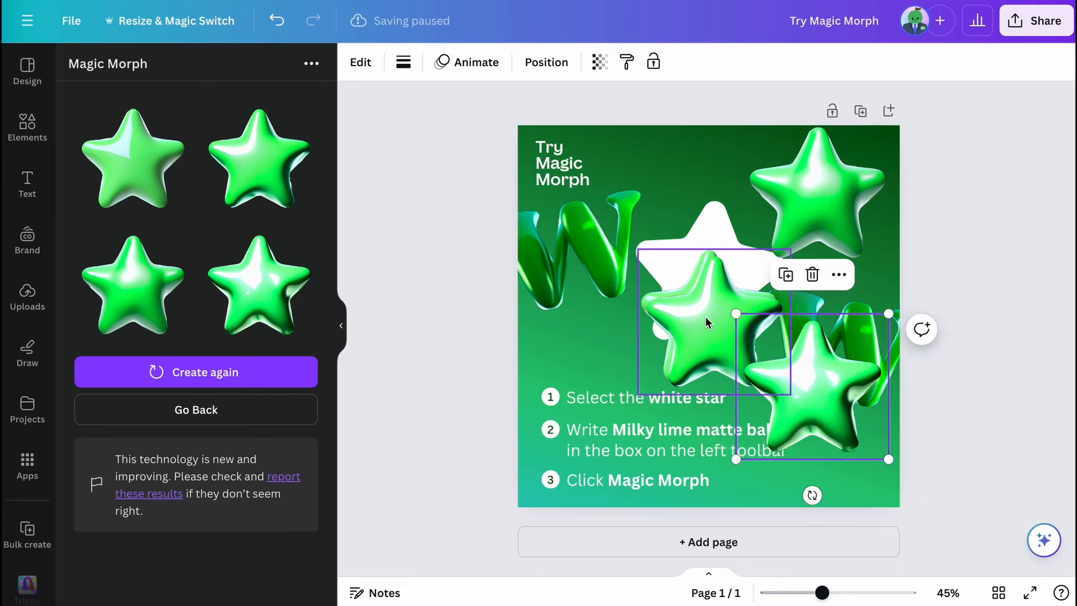
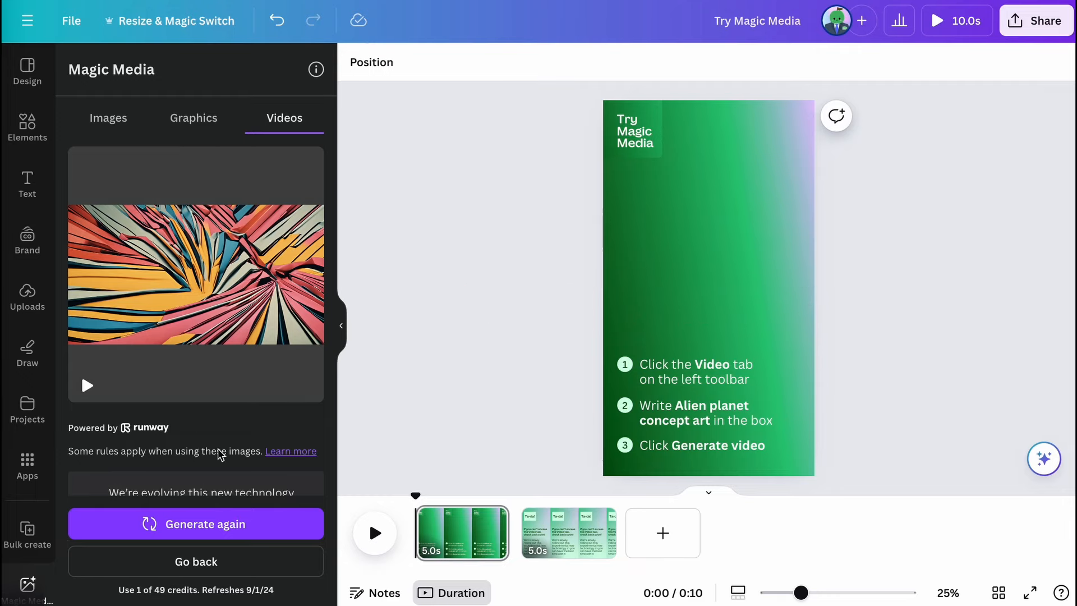
# Step: Play the video generated by Magic Media and try the 3D chrome, Hand drawn, Vintage, Sticker and Doodle graphic styles
pyautogui.click(89, 385)
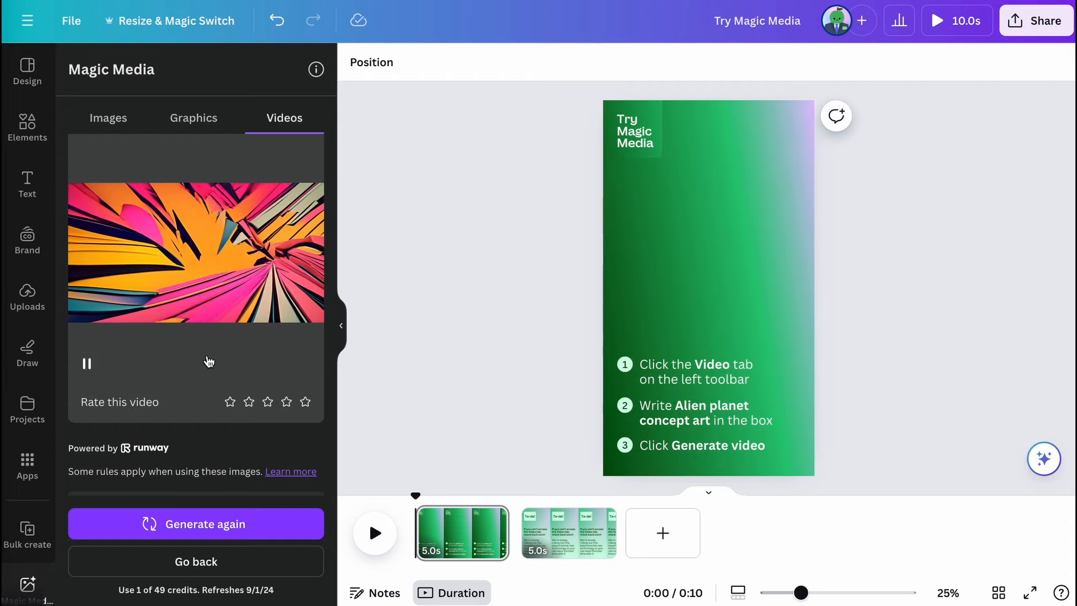
pyautogui.click(178, 116)
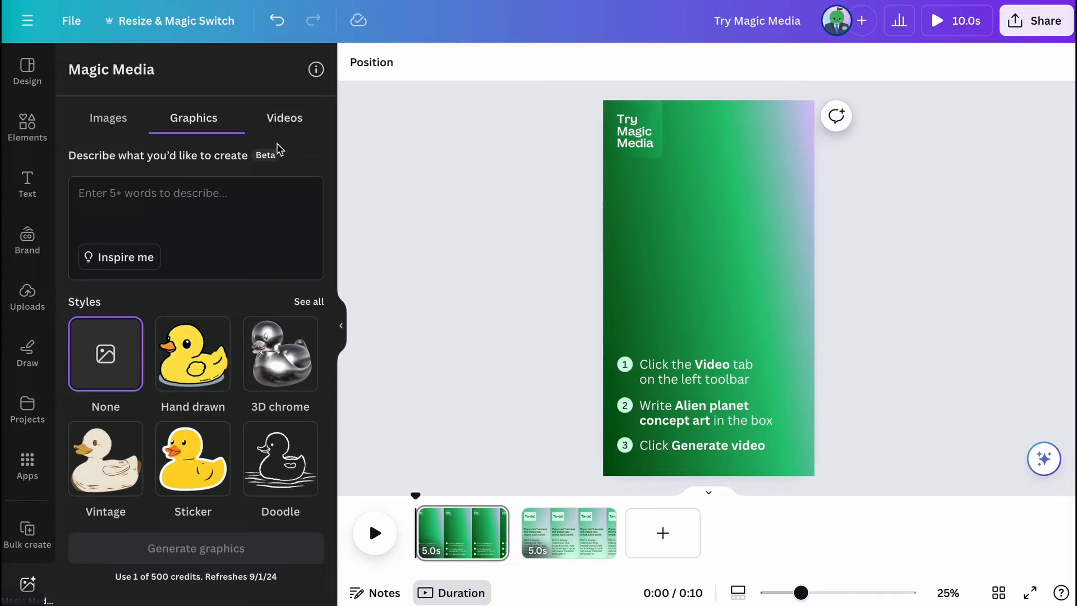
pyautogui.click(276, 364)
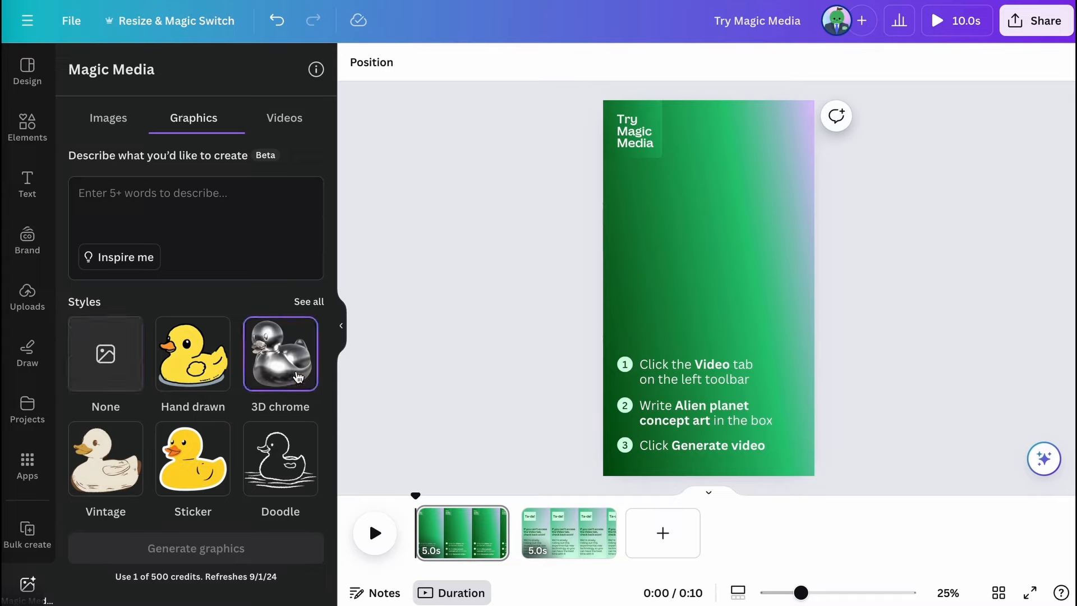
pyautogui.click(198, 359)
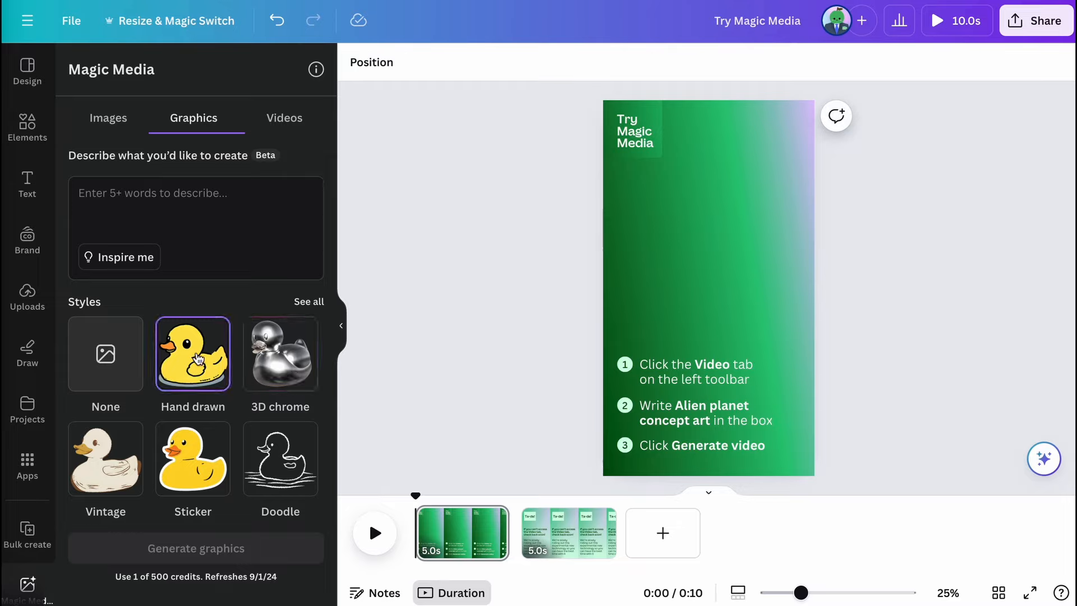
pyautogui.click(116, 459)
pyautogui.click(174, 466)
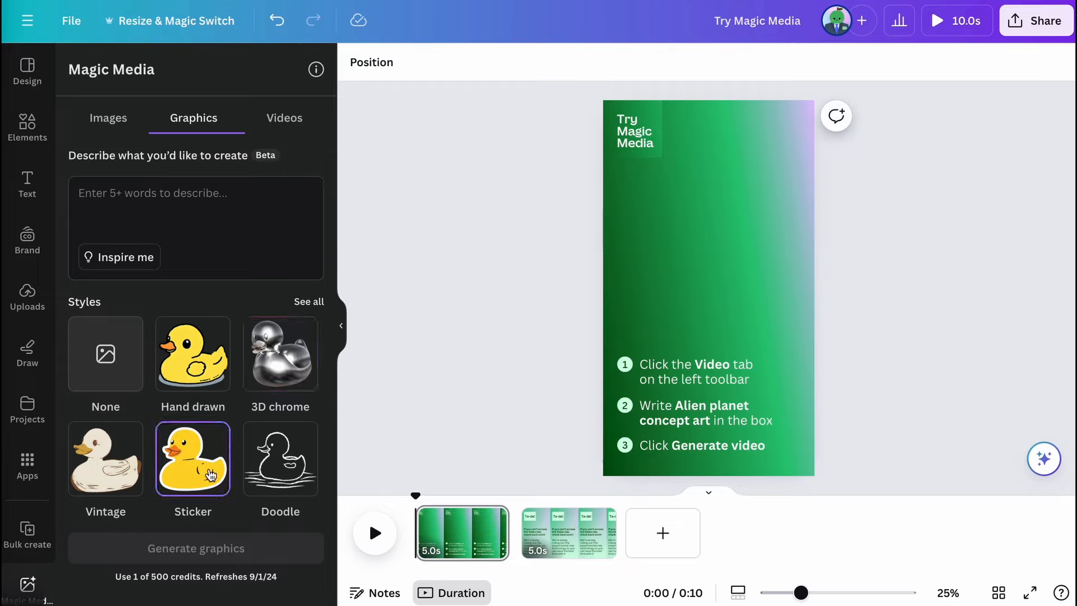
pyautogui.click(281, 480)
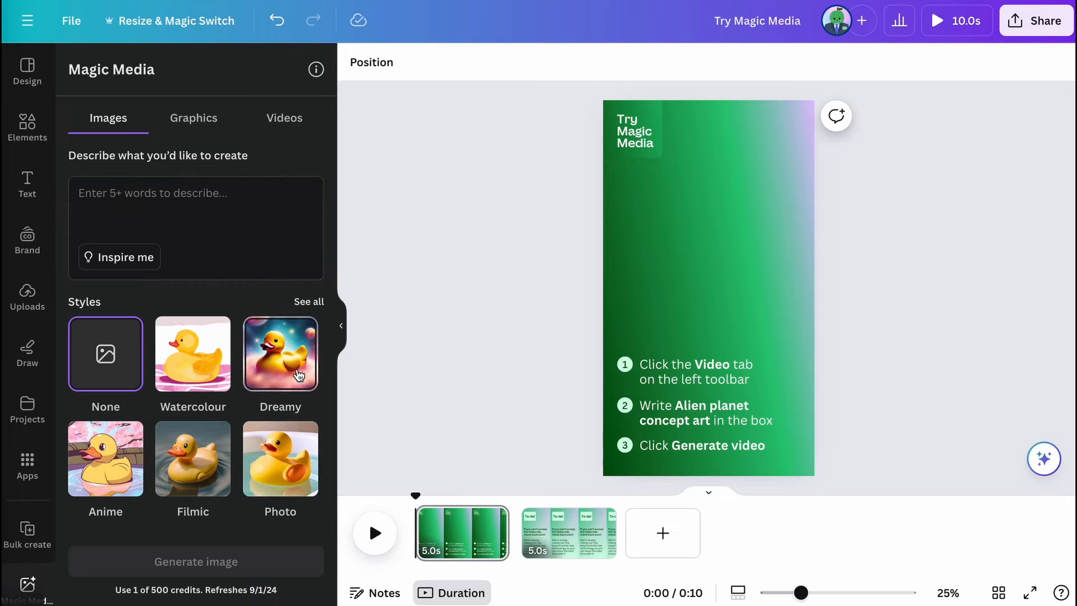
# Step: Choose the Dreamy style for a Magic Media image and open its description for editing
pyautogui.click(288, 347)
pyautogui.click(176, 226)
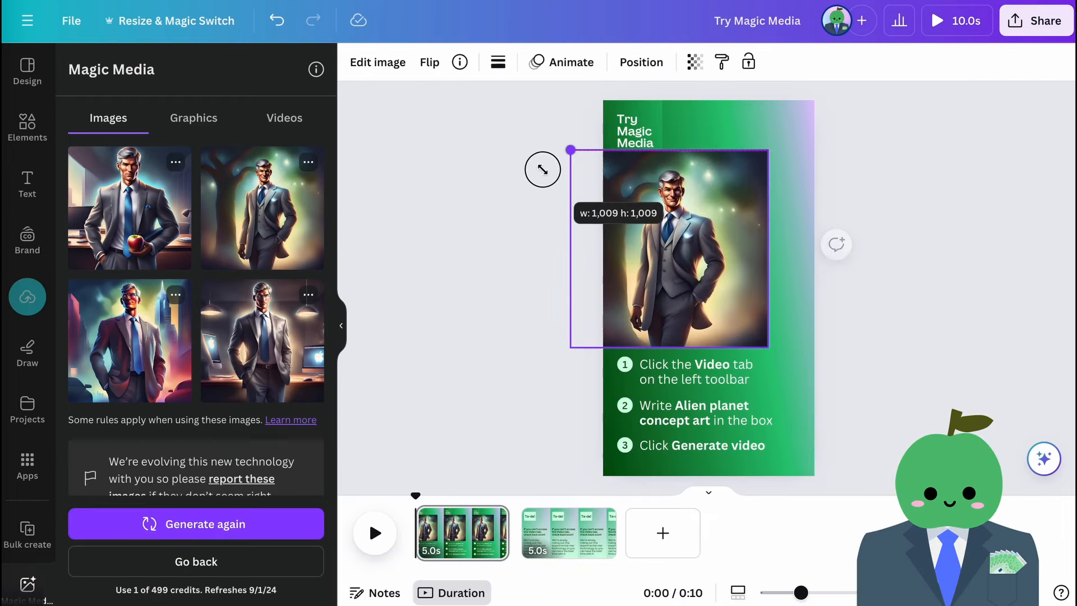
# Step: Enlarge the placed image of the suited man to cover the page and add the generated image of him holding an apple
pyautogui.moveTo(541, 166); pyautogui.dragTo(526, 104)
pyautogui.moveTo(767, 343); pyautogui.dragTo(904, 483)
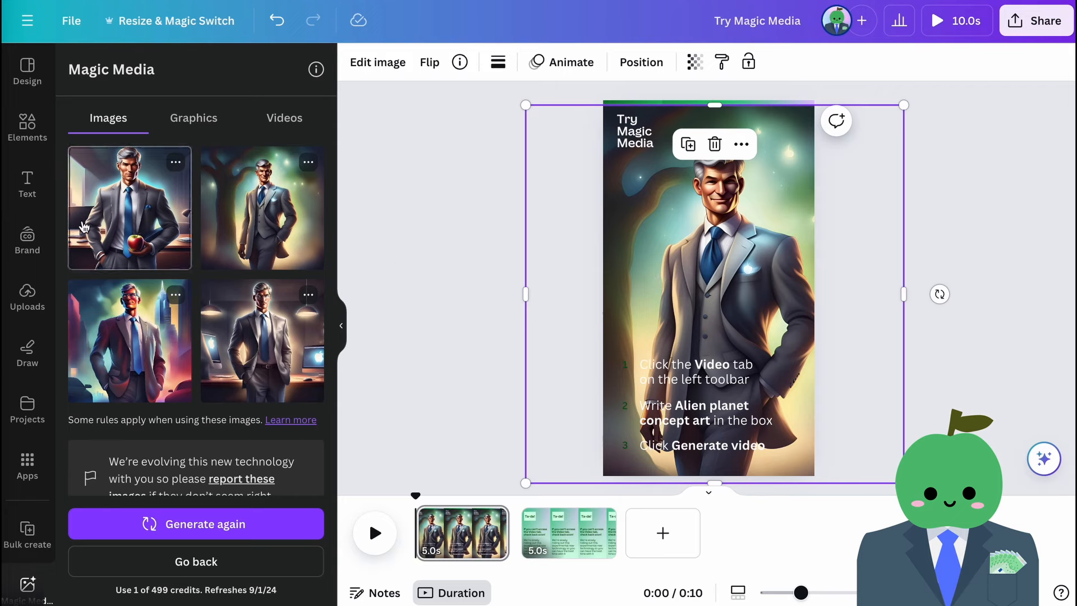
pyautogui.click(134, 211)
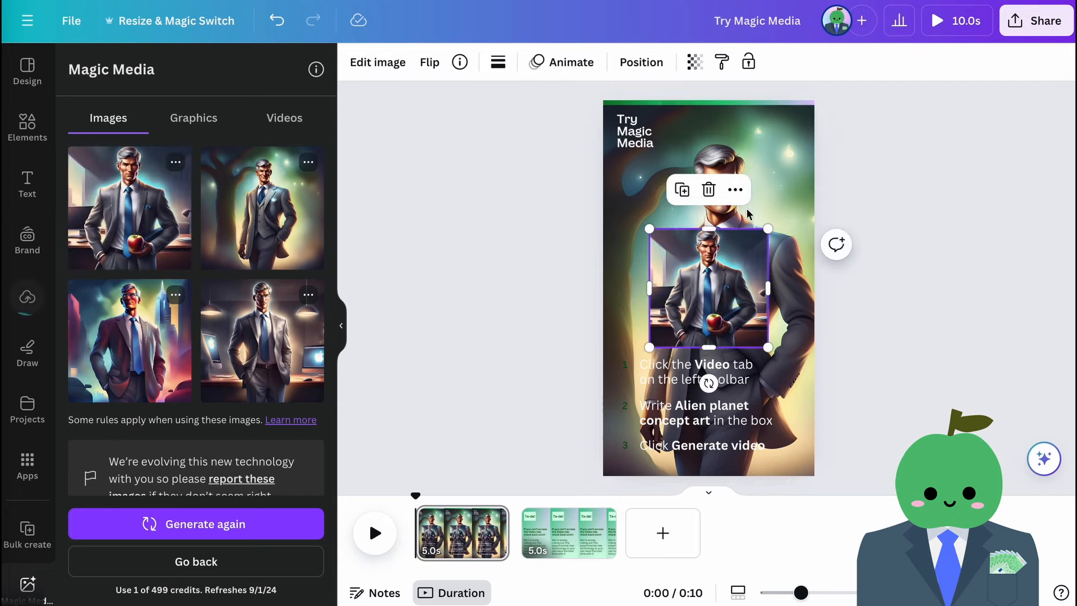
# Step: Enlarge the image of the suited man holding an apple until it covers the whole page
pyautogui.moveTo(650, 230); pyautogui.dragTo(547, 68)
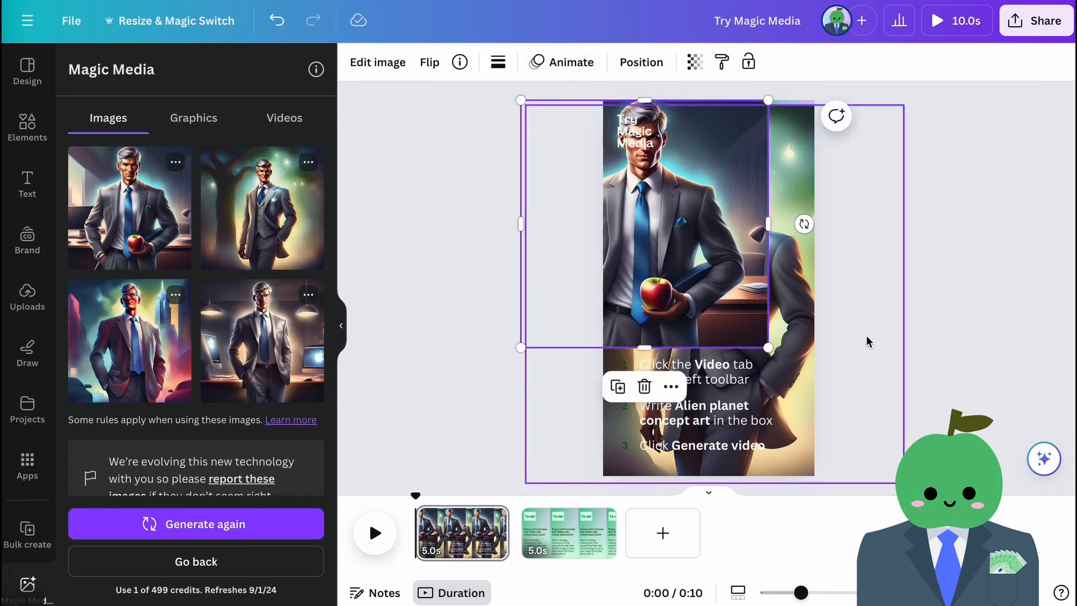
pyautogui.moveTo(765, 345); pyautogui.dragTo(941, 520)
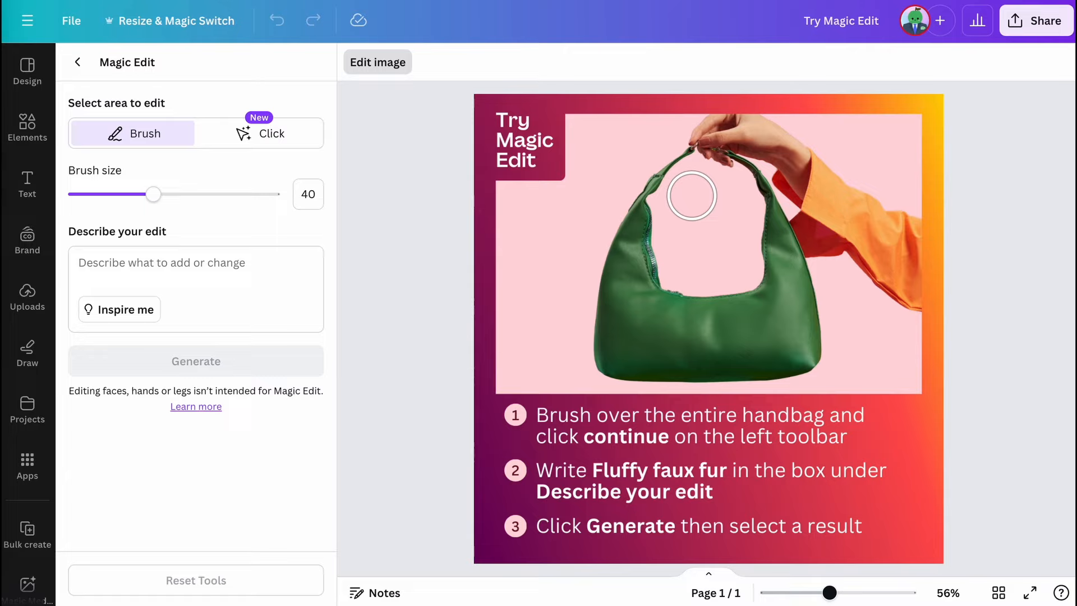
# Step: Brush over the entire handbag for Magic Edit and cycle through several suggested edit descriptions
pyautogui.moveTo(692, 163)
pyautogui.mouseDown()
pyautogui.moveTo(659, 182)
pyautogui.moveTo(606, 345)
pyautogui.moveTo(622, 370)
pyautogui.moveTo(750, 380)
pyautogui.moveTo(807, 357)
pyautogui.moveTo(802, 270)
pyautogui.moveTo(741, 166)
pyautogui.moveTo(774, 274)
pyautogui.moveTo(765, 297)
pyautogui.moveTo(670, 297)
pyautogui.moveTo(648, 266)
pyautogui.moveTo(611, 306)
pyautogui.mouseUp()
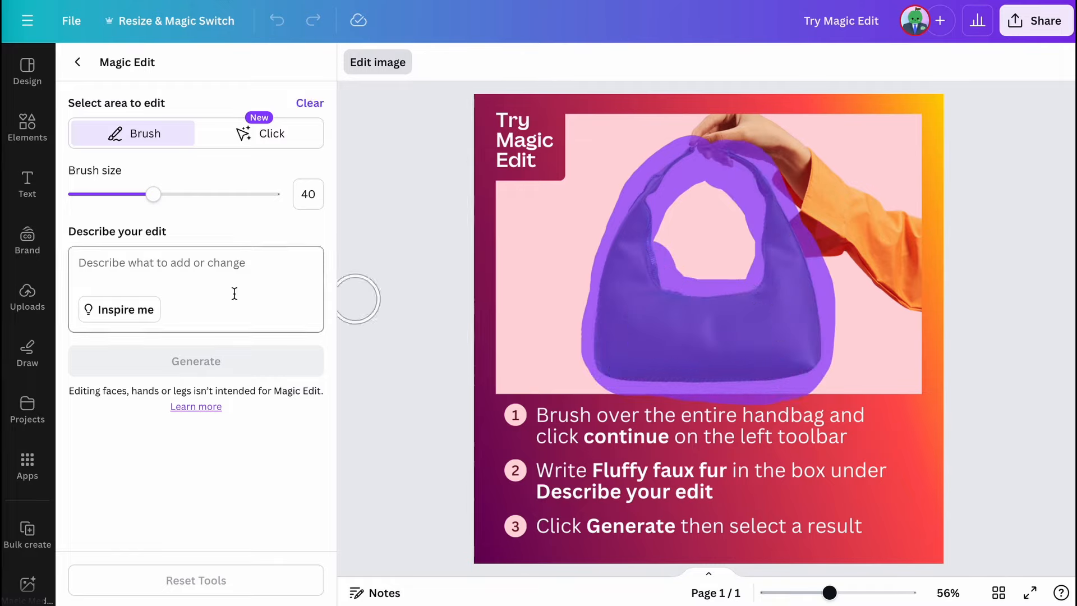
pyautogui.click(131, 318)
pyautogui.click(135, 318)
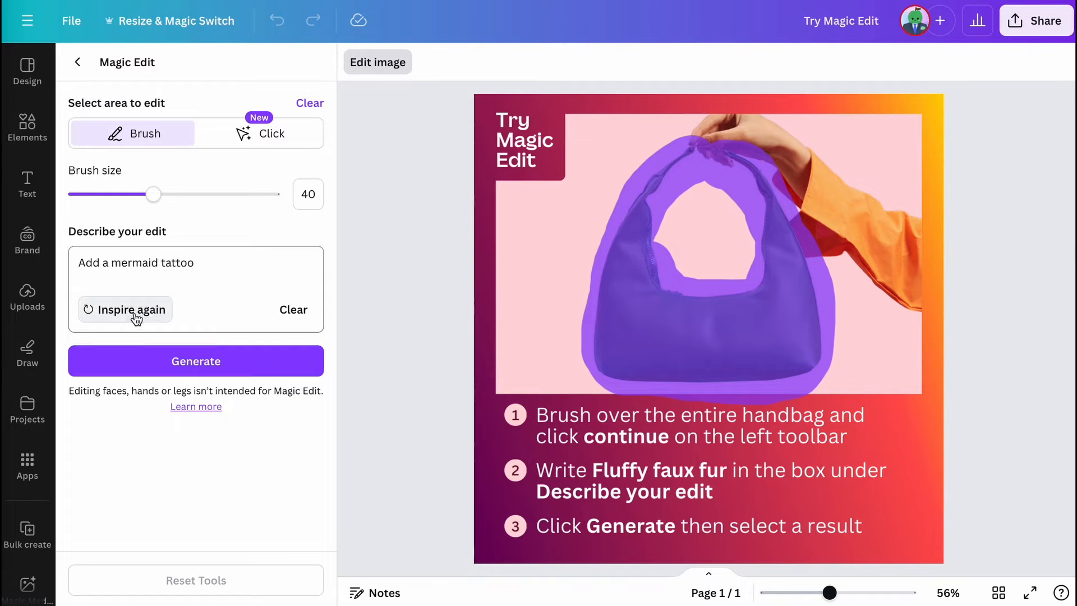
pyautogui.click(136, 318)
pyautogui.click(136, 318)
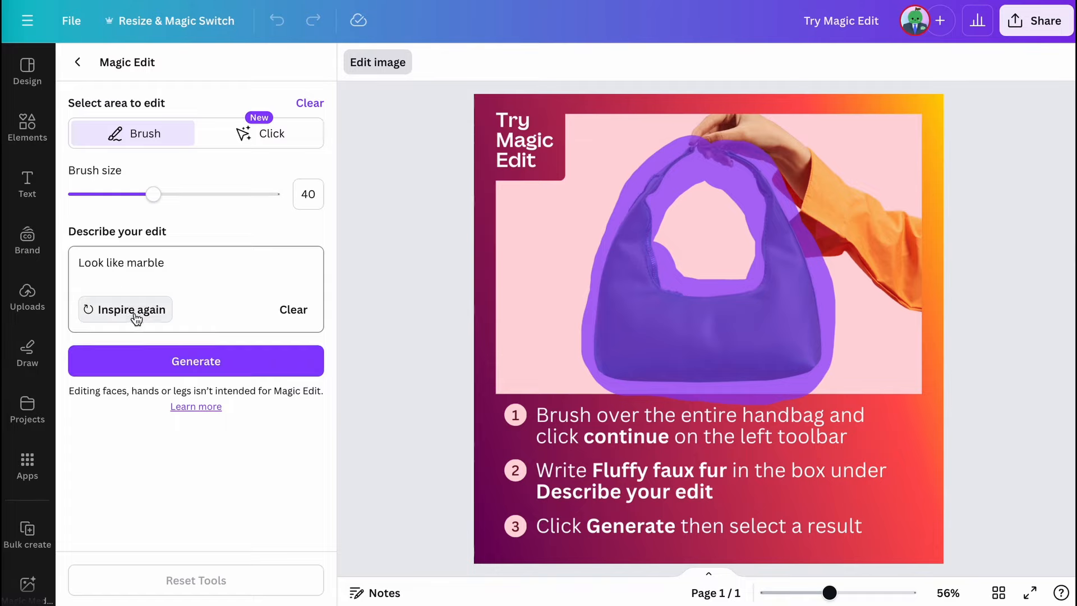
pyautogui.click(136, 318)
# Step: Shorten the edit description to "a christmas sweater", generate the handbag variants and preview other results
pyautogui.click(110, 262)
pyautogui.press('BackSpace')
pyautogui.press('BackSpace')
pyautogui.press('BackSpace')
pyautogui.press('BackSpace')
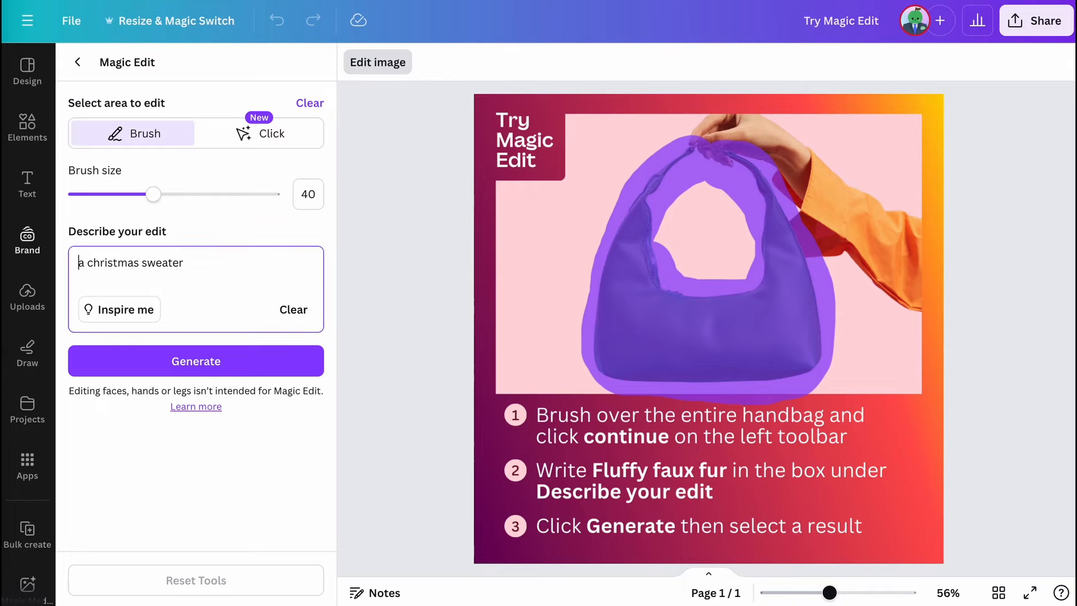
pyautogui.click(188, 351)
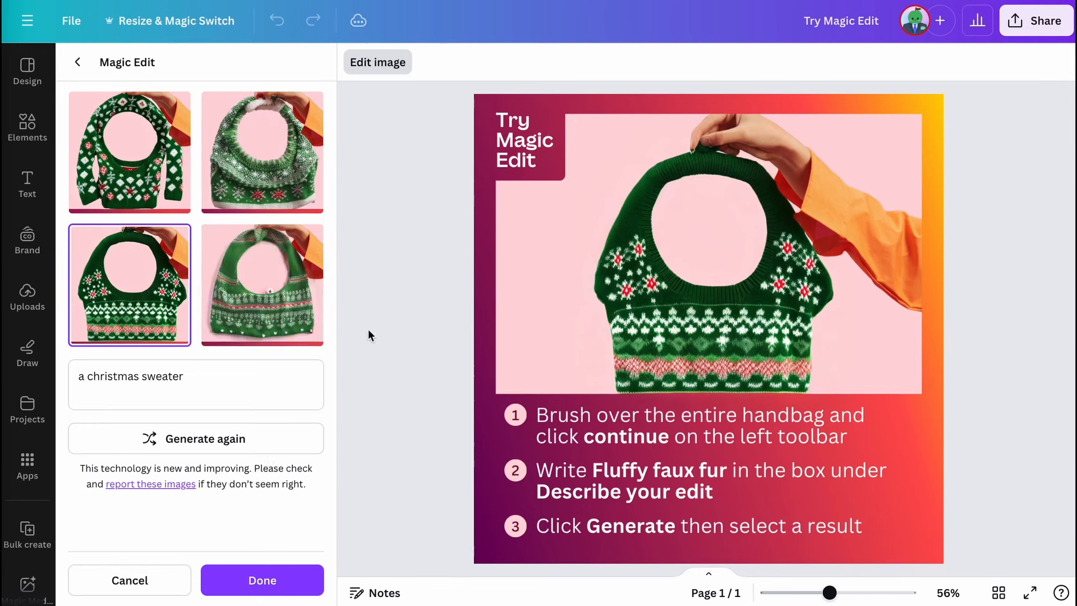
pyautogui.click(248, 277)
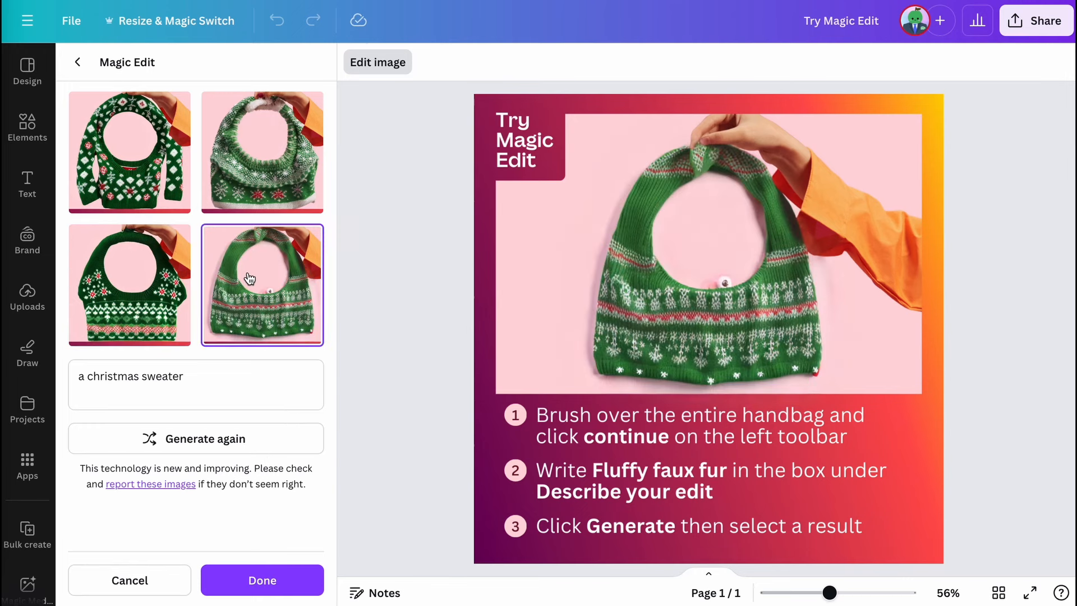
pyautogui.click(269, 154)
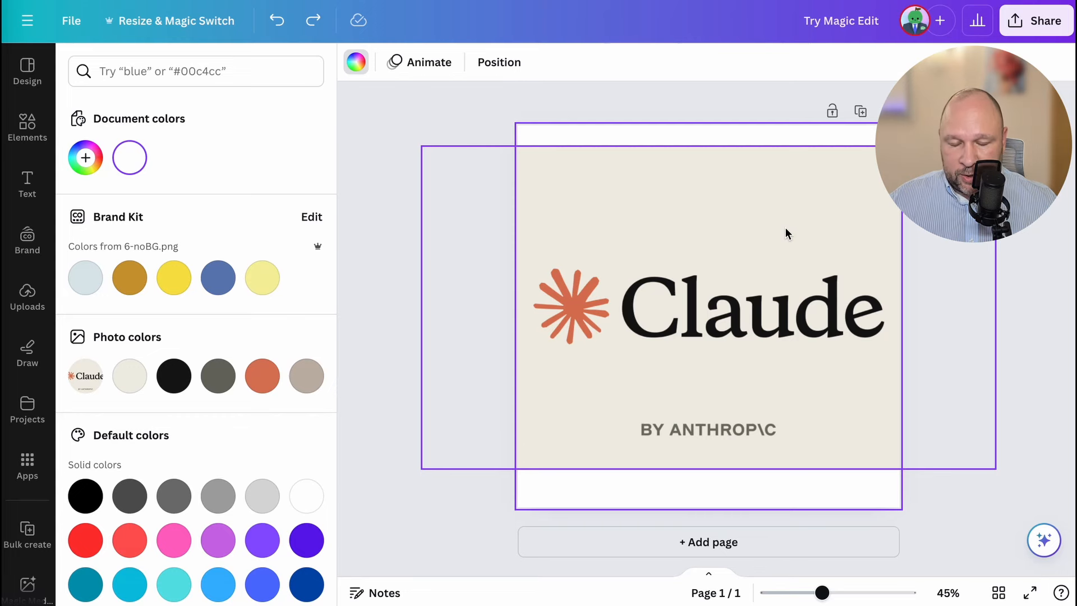
# Step: Enlarge the Claude logo image slightly and recentre it on the page
pyautogui.click(481, 175)
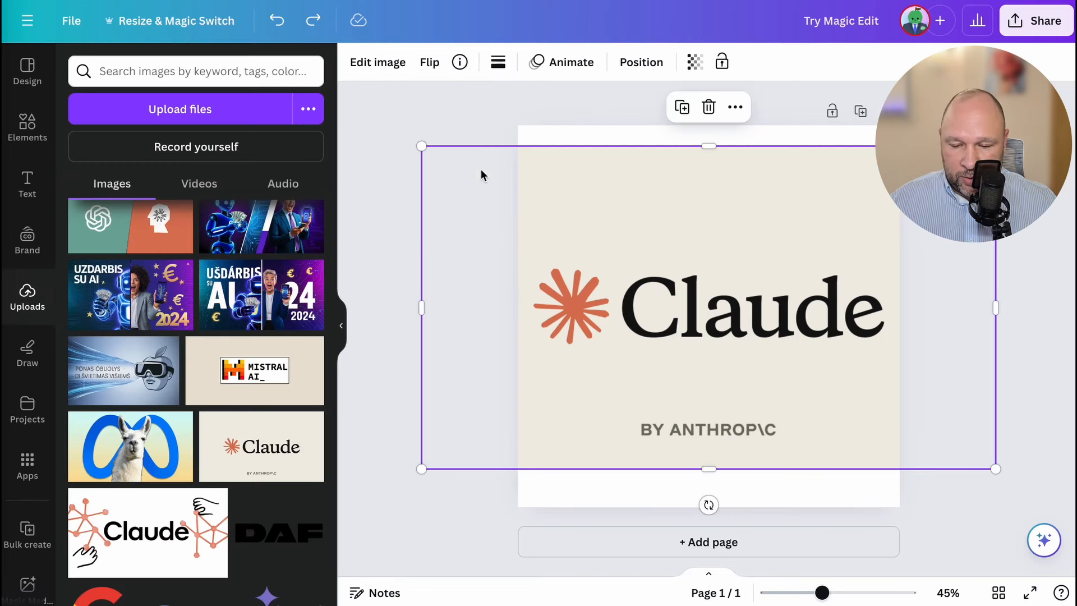
pyautogui.moveTo(415, 151); pyautogui.dragTo(384, 198)
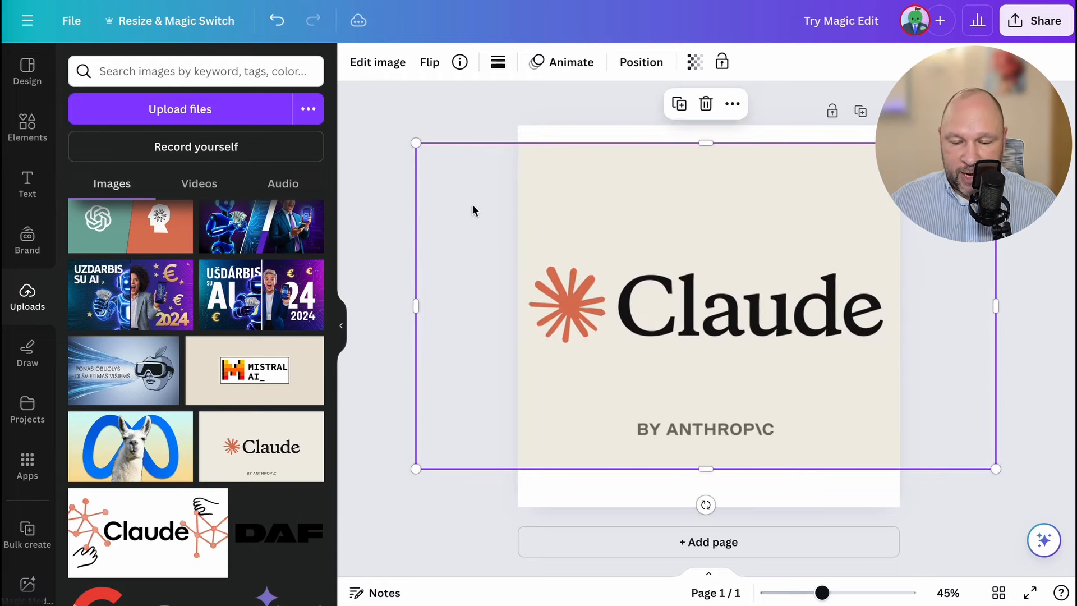
pyautogui.moveTo(714, 248); pyautogui.dragTo(714, 257)
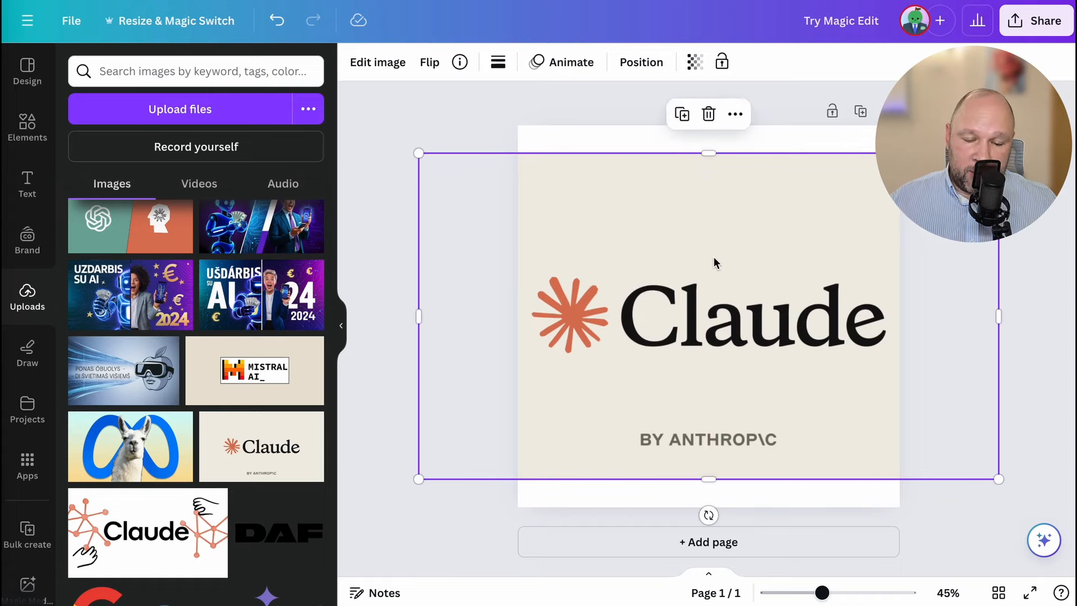
# Step: Set the page background to the pale beige from the Claude image's photo colors
pyautogui.click(765, 140)
pyautogui.click(359, 63)
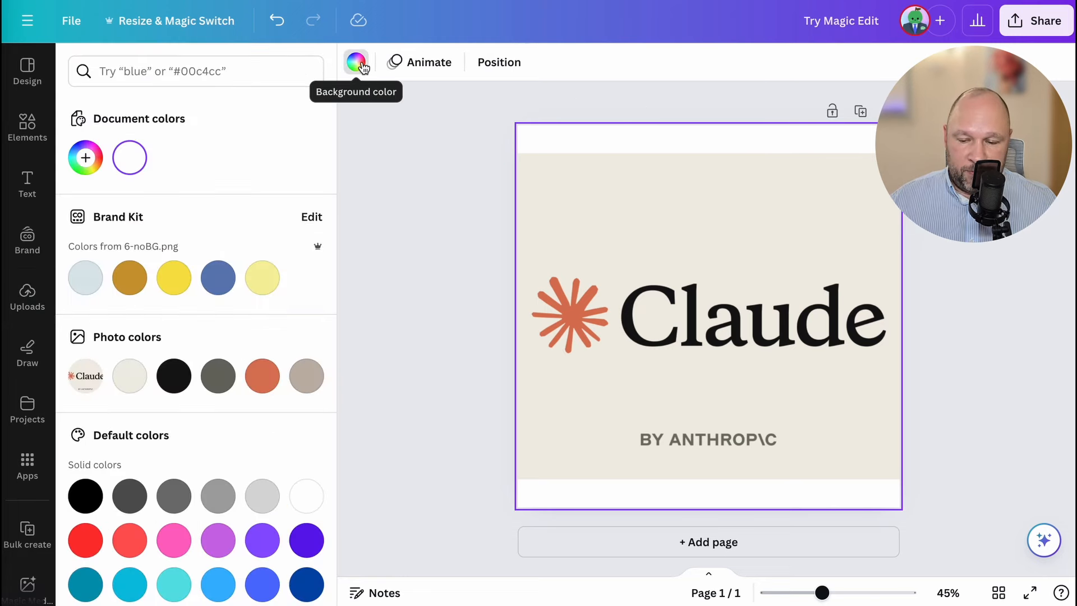
pyautogui.click(129, 376)
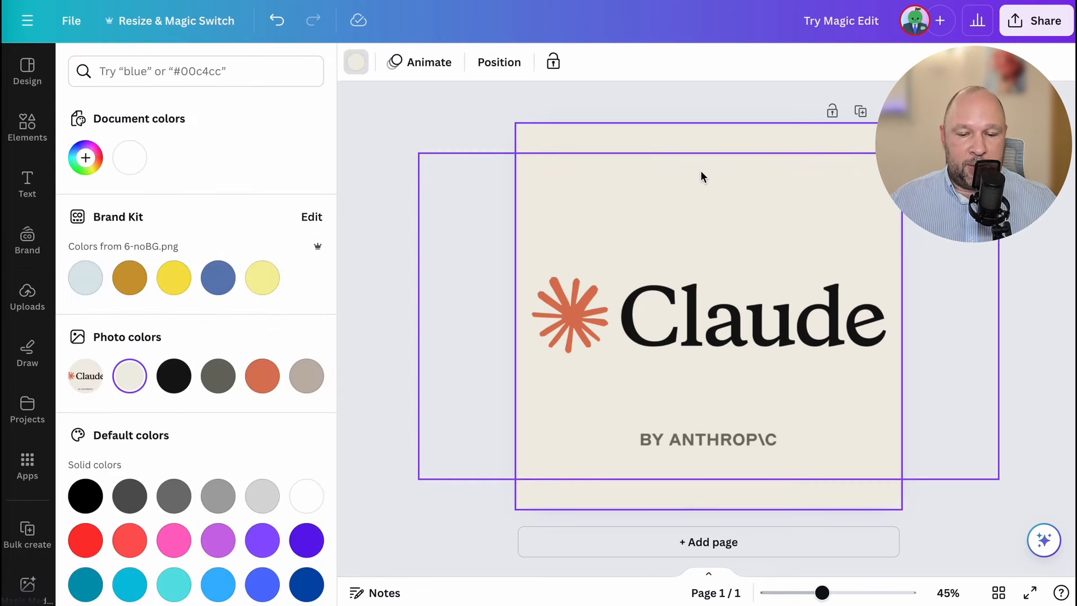
pyautogui.click(27, 296)
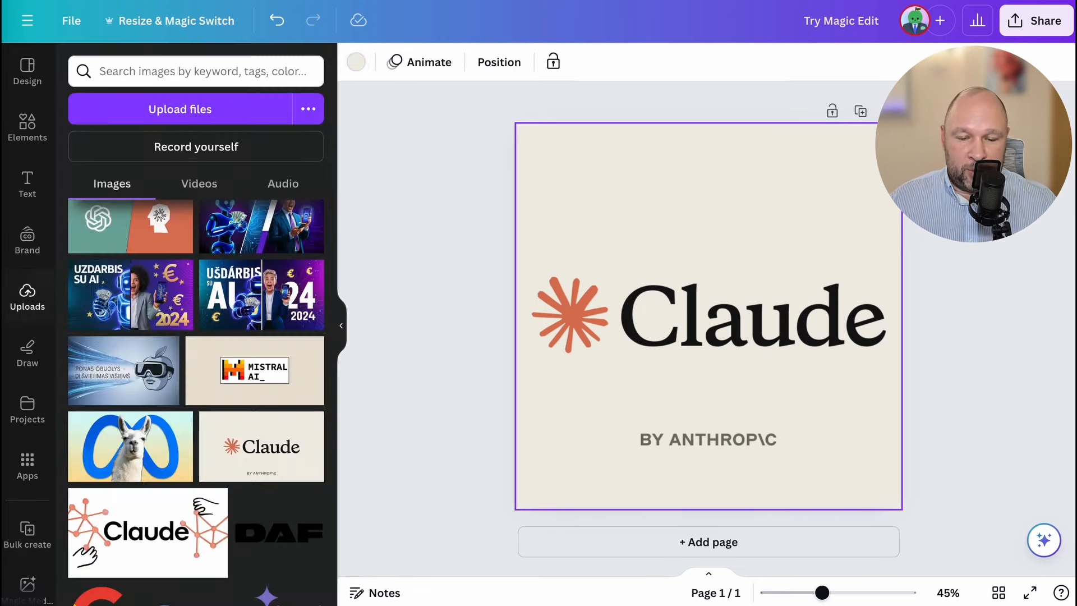
pyautogui.press('Escape')
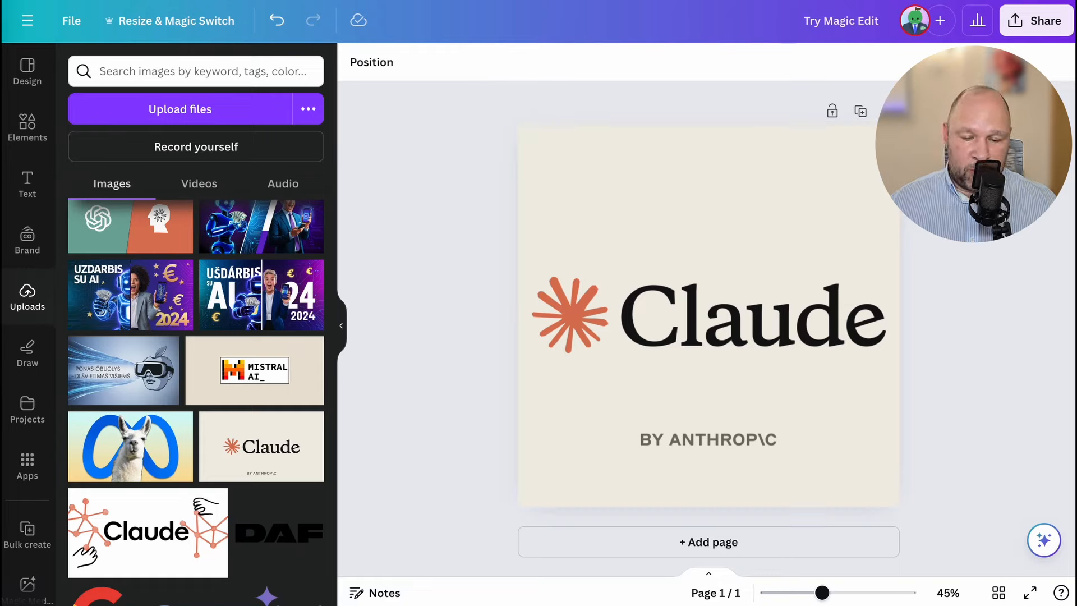
# Step: Extract only the Claude wordmark from the logo image as editable text with Grab Text
pyautogui.click(669, 227)
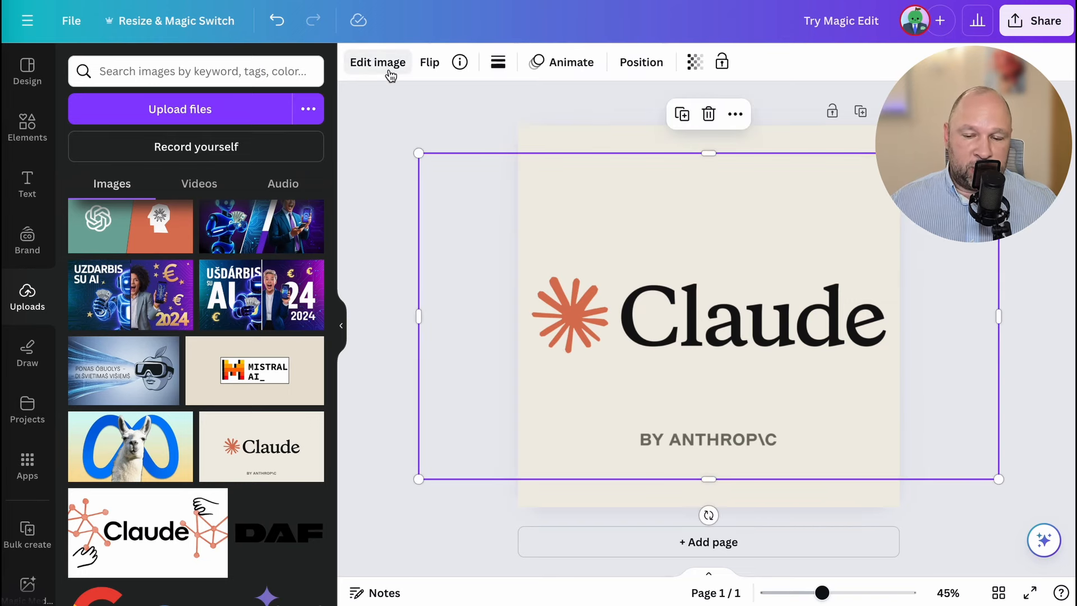
pyautogui.click(390, 75)
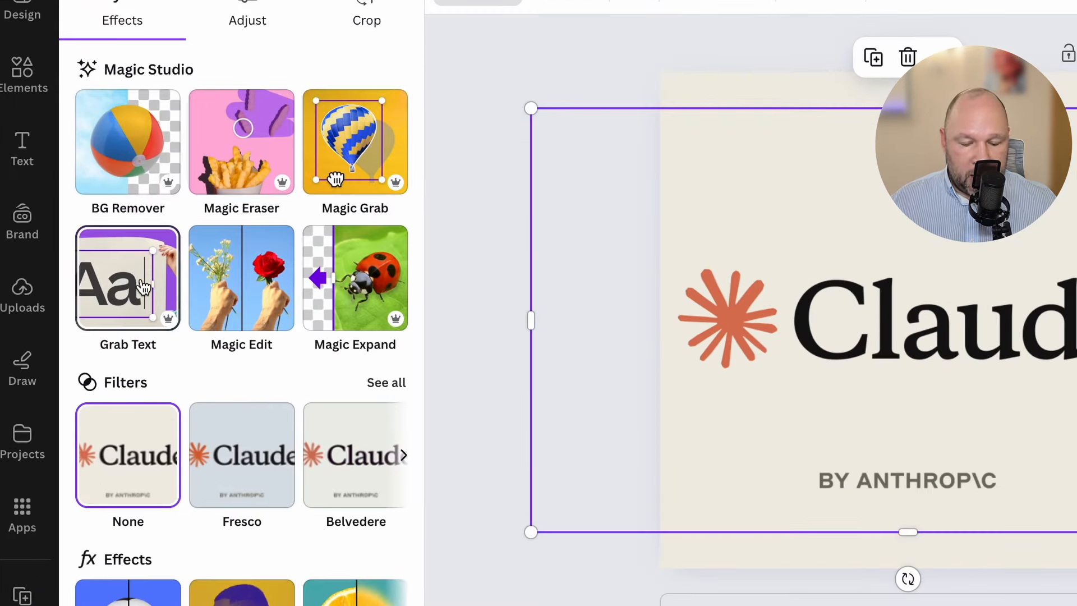
pyautogui.click(144, 286)
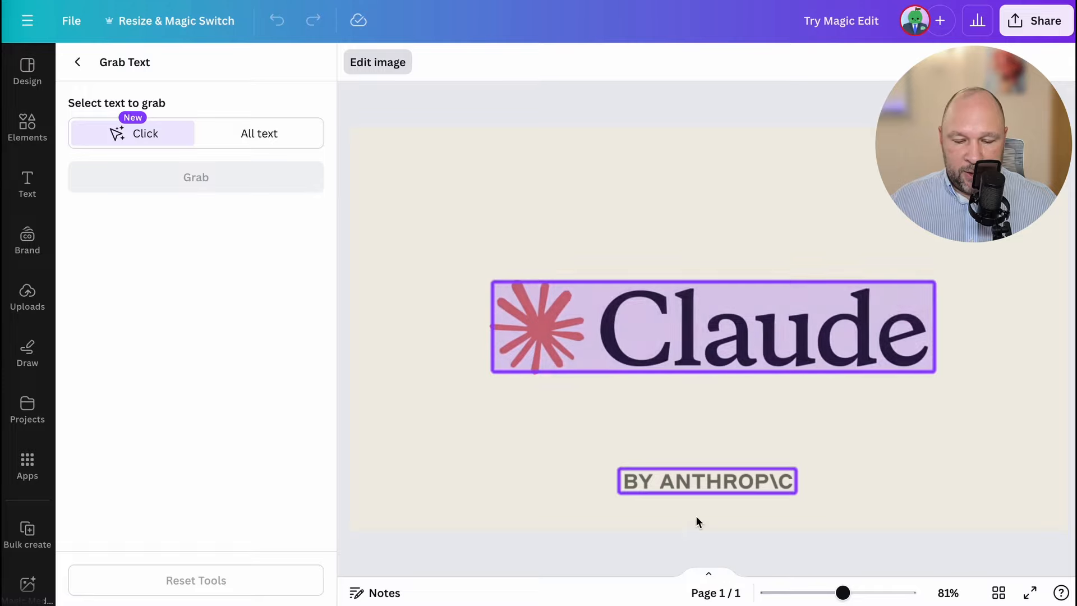
pyautogui.click(710, 321)
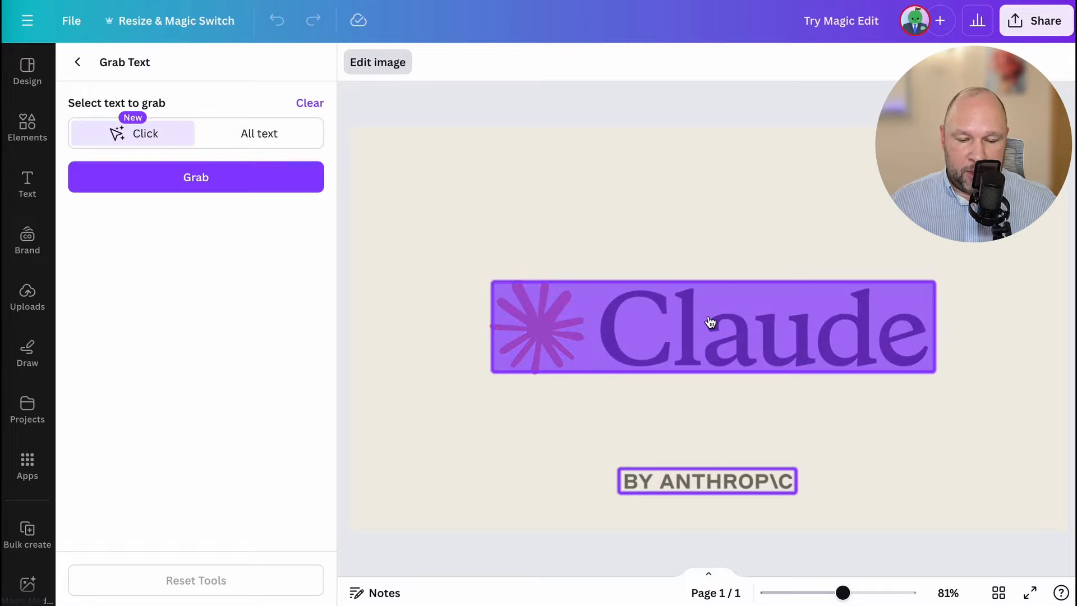
pyautogui.click(698, 481)
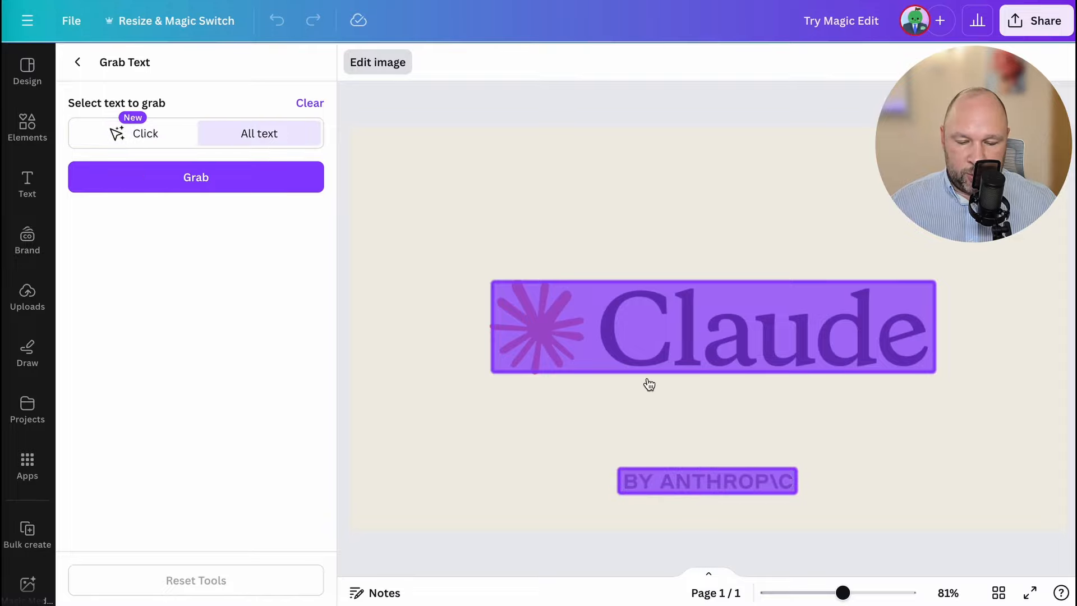
pyautogui.click(769, 486)
pyautogui.click(860, 397)
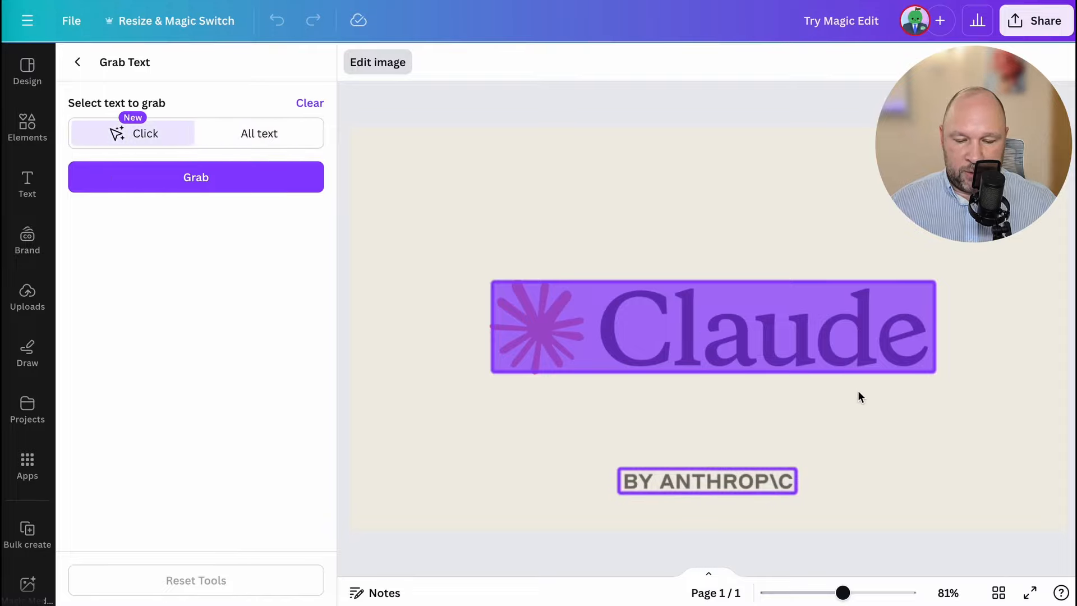
pyautogui.click(544, 299)
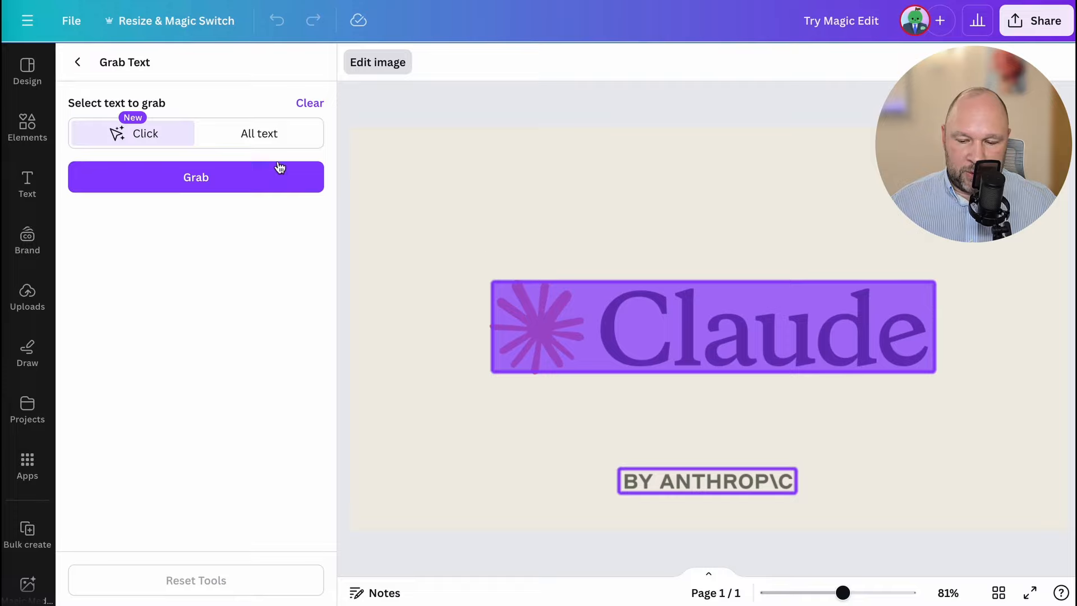
pyautogui.click(182, 169)
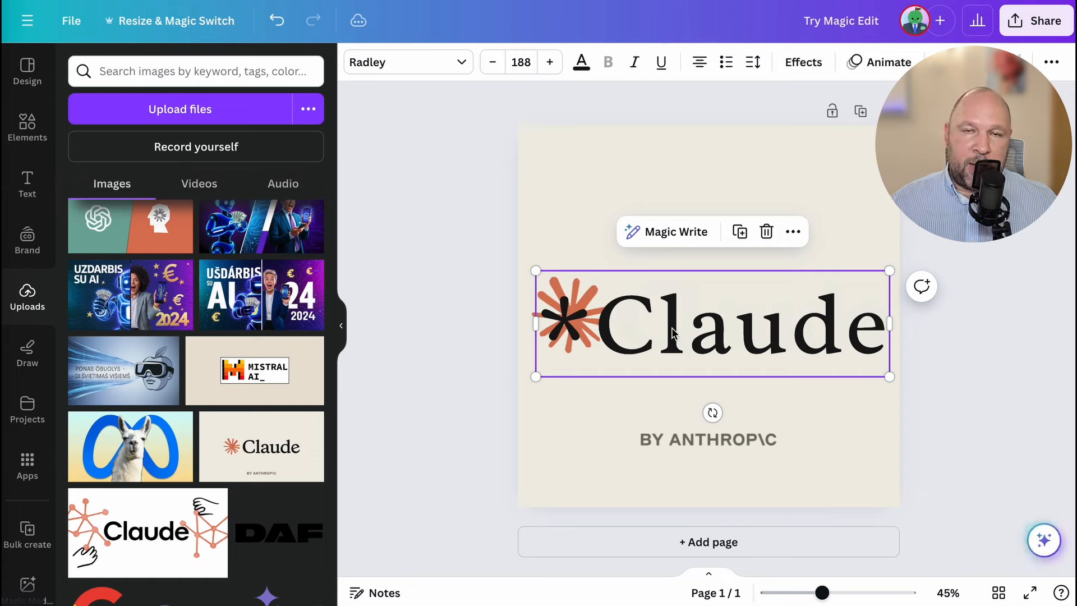
# Step: Move the grabbed text slightly upward and replace its letter l with i so it reads "Ciaude"
pyautogui.moveTo(673, 332); pyautogui.dragTo(668, 301)
pyautogui.doubleClick(668, 301)
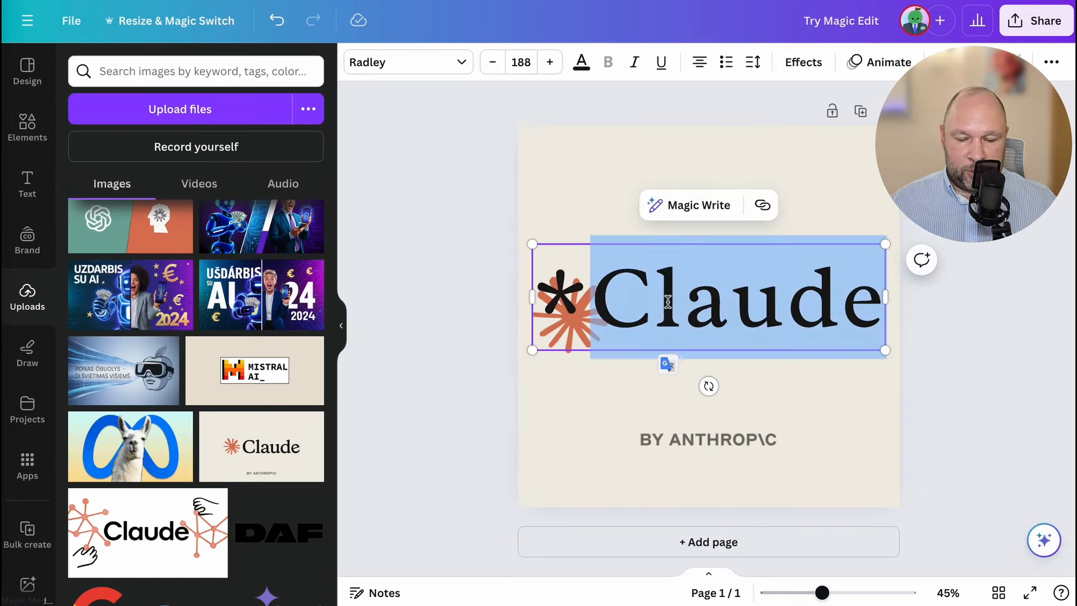
pyautogui.click(667, 301)
pyautogui.press('BackSpace')
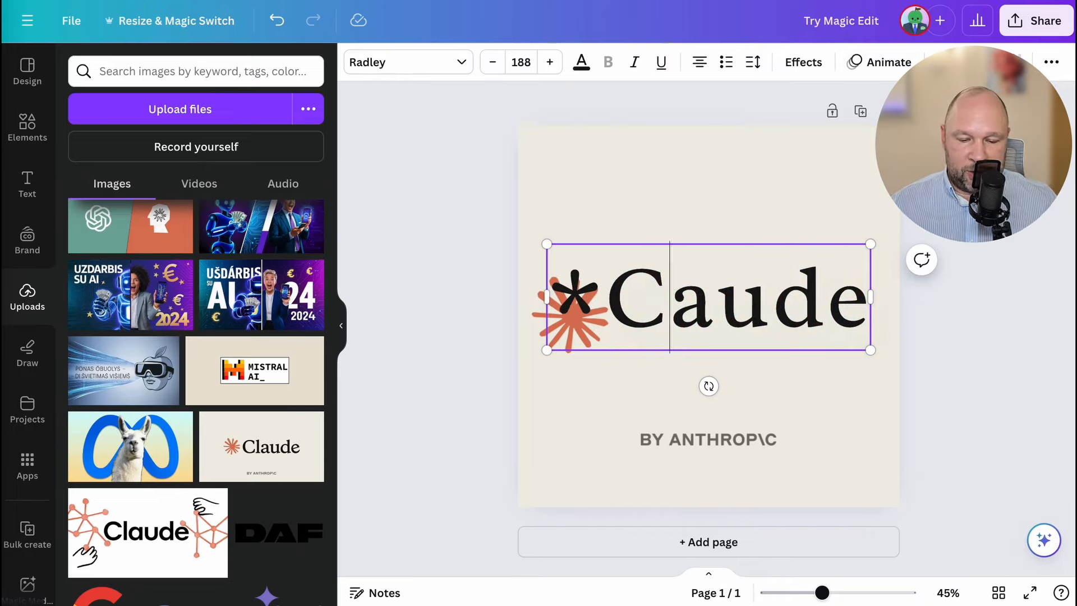
pyautogui.write('i')
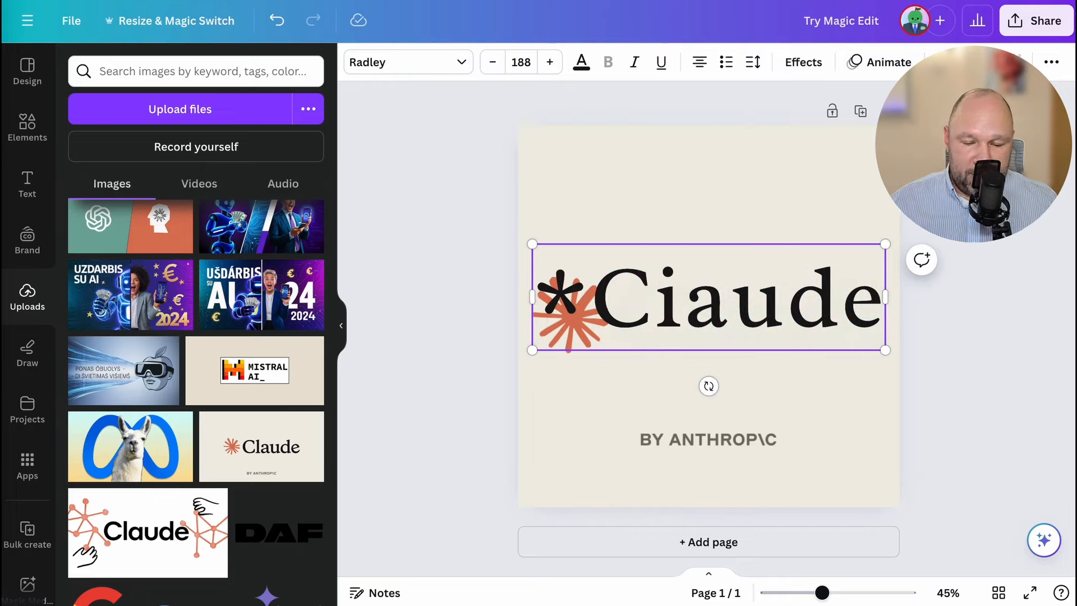
# Step: Remove the asterisk before "Ciaude" and move the text beside the orange starburst
pyautogui.press('Escape')
pyautogui.click(772, 403)
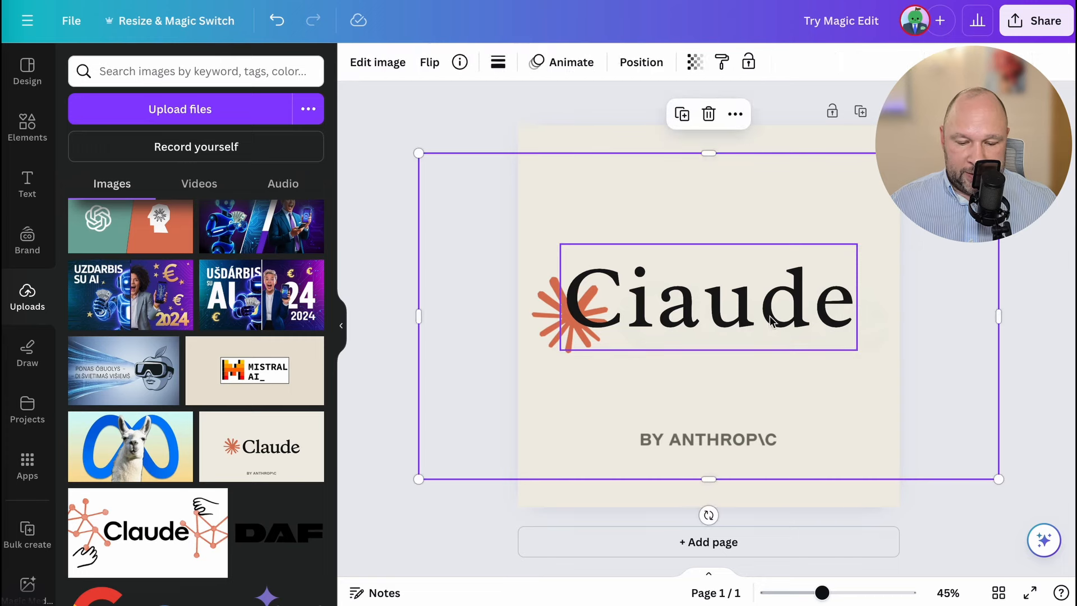
pyautogui.moveTo(774, 303)
pyautogui.mouseDown()
pyautogui.moveTo(789, 302)
pyautogui.moveTo(789, 315)
pyautogui.mouseUp()
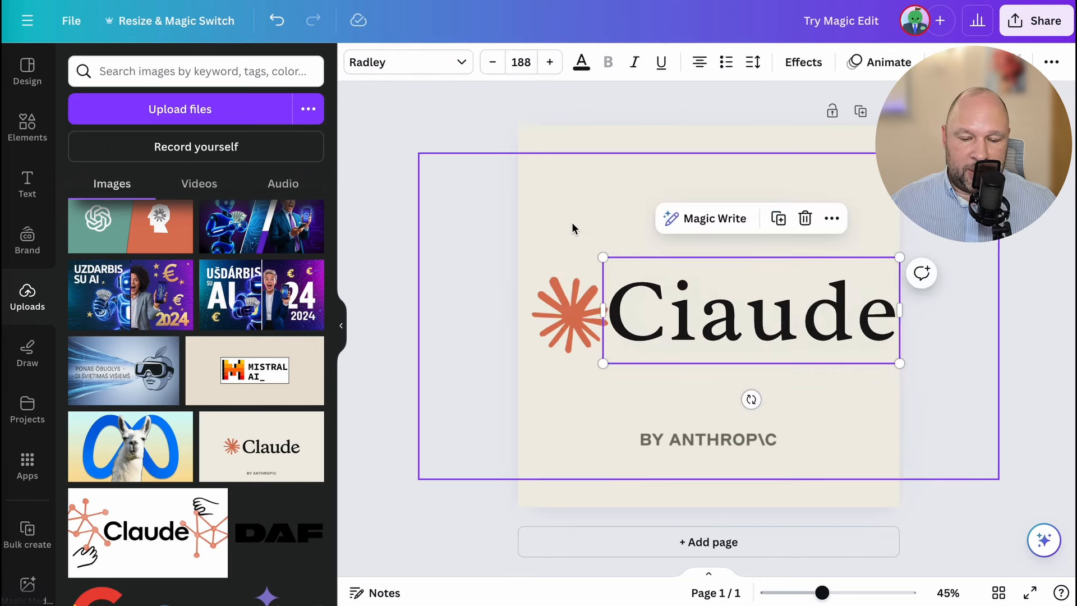
pyautogui.click(575, 316)
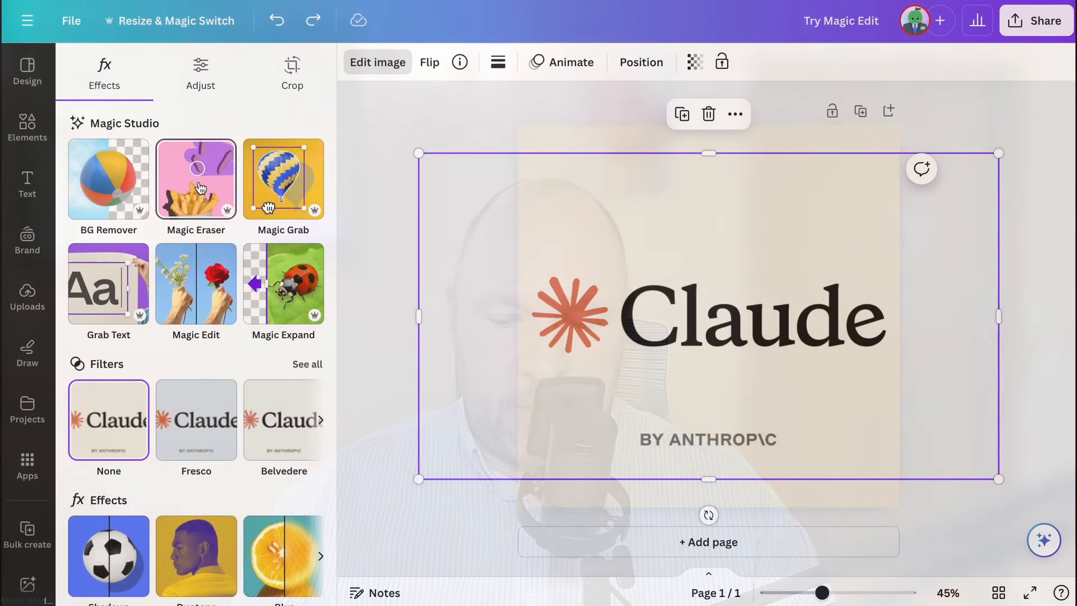
# Step: Replace the Claude logo with the uploaded "UŠDÁRBIS SU AI 24 2024" image and enlarge it to the page width
pyautogui.click(199, 187)
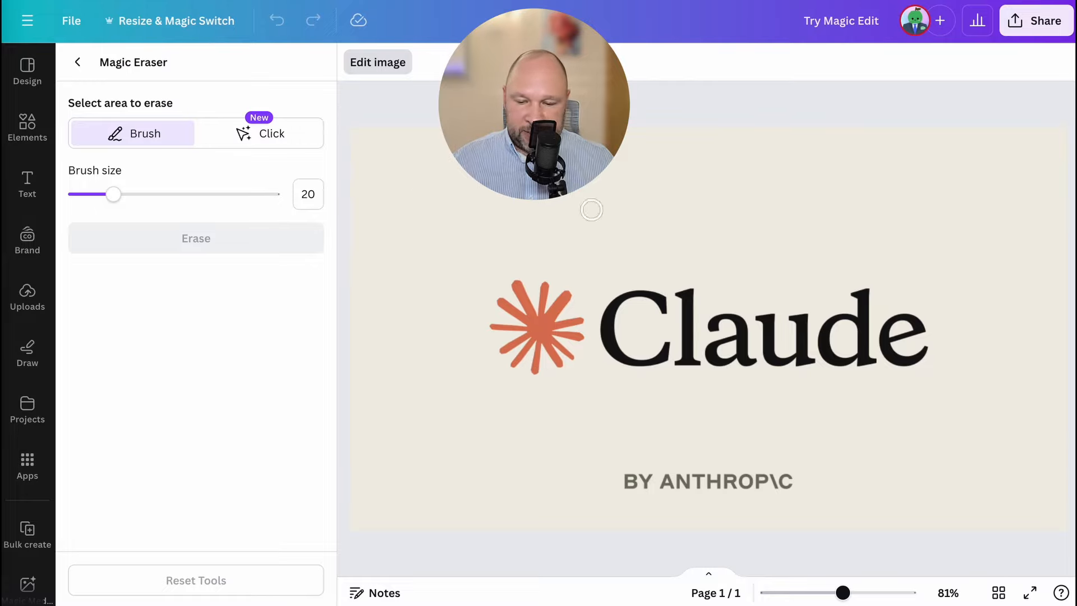
pyautogui.click(37, 289)
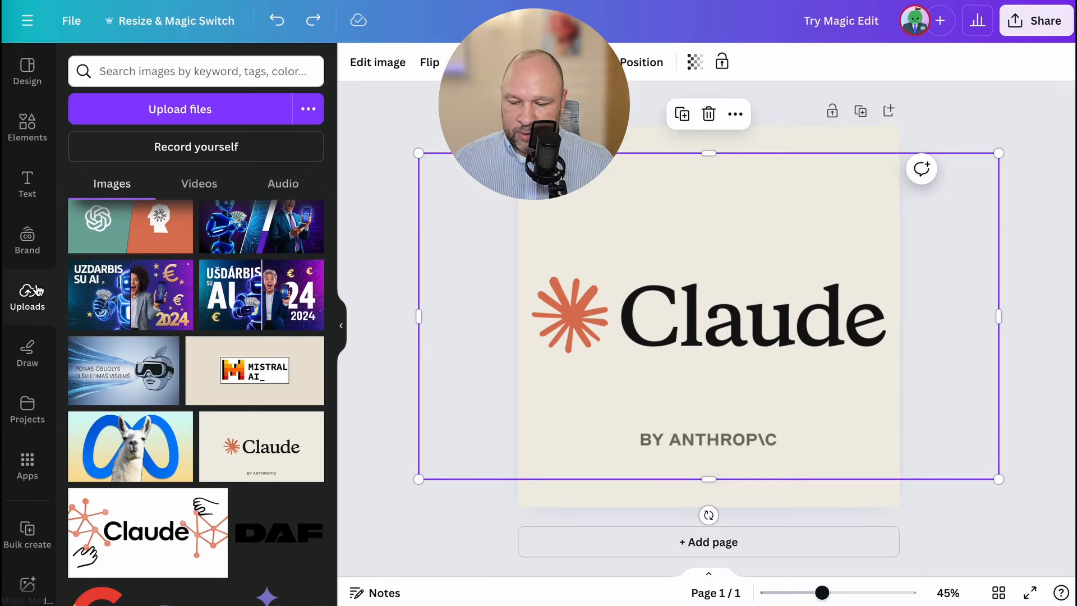
pyautogui.scroll(-1, 192, 388)
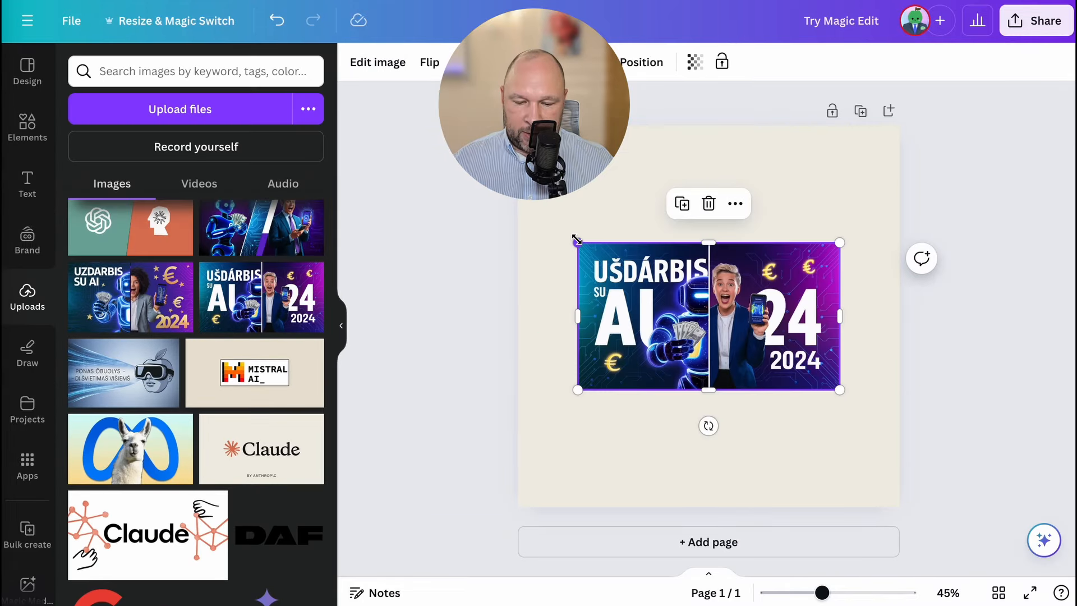
pyautogui.moveTo(576, 240); pyautogui.dragTo(513, 206)
pyautogui.moveTo(841, 390); pyautogui.dragTo(899, 424)
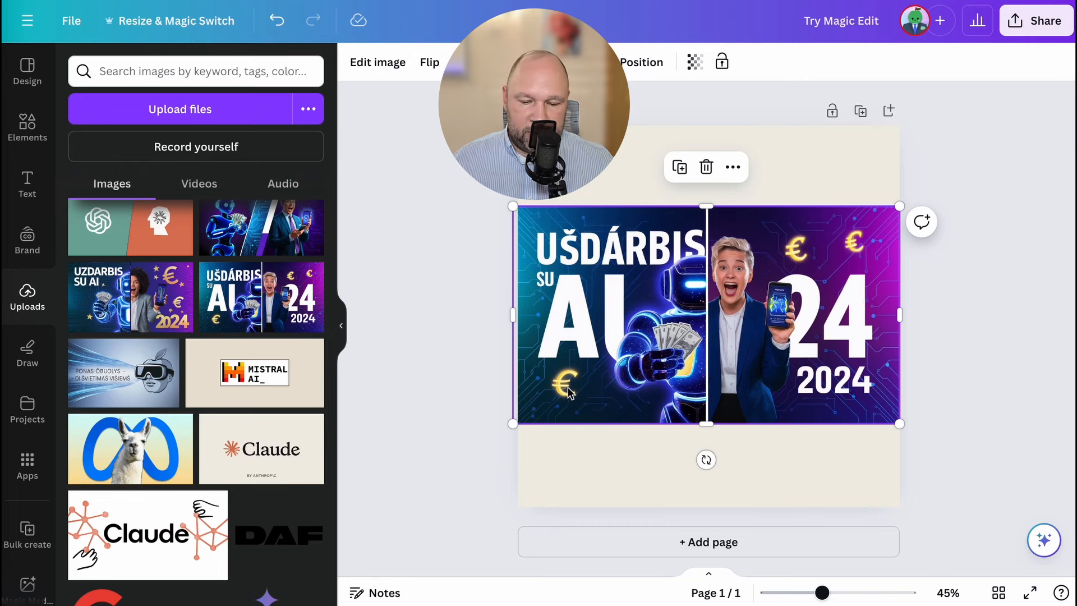
# Step: Erase the yellow euro sign beside the robot and brush over its leftover smudge with Magic Eraser at brush size 20
pyautogui.click(377, 63)
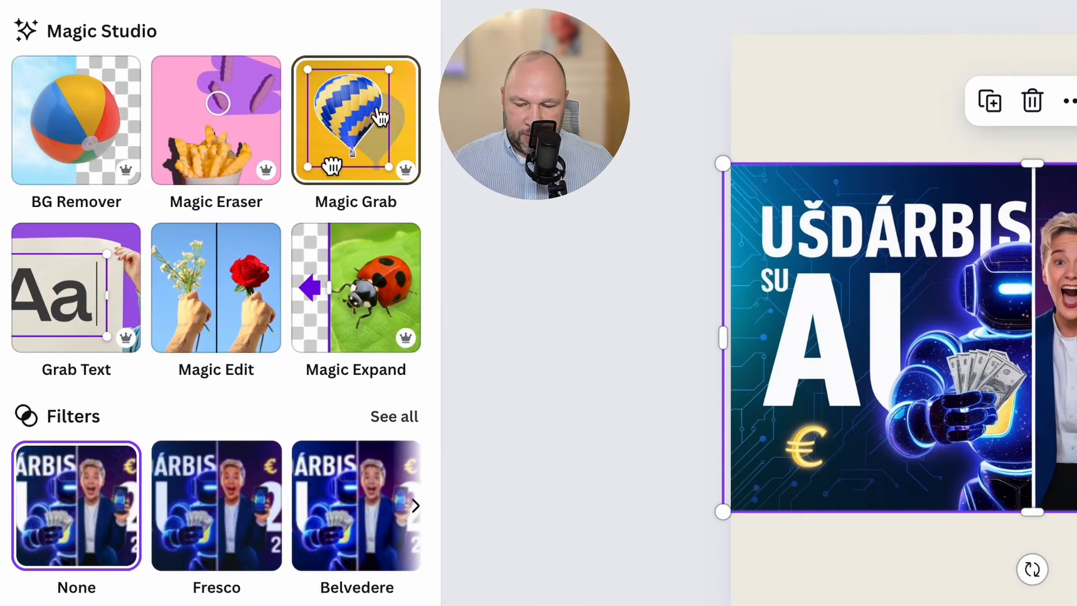
pyautogui.click(216, 121)
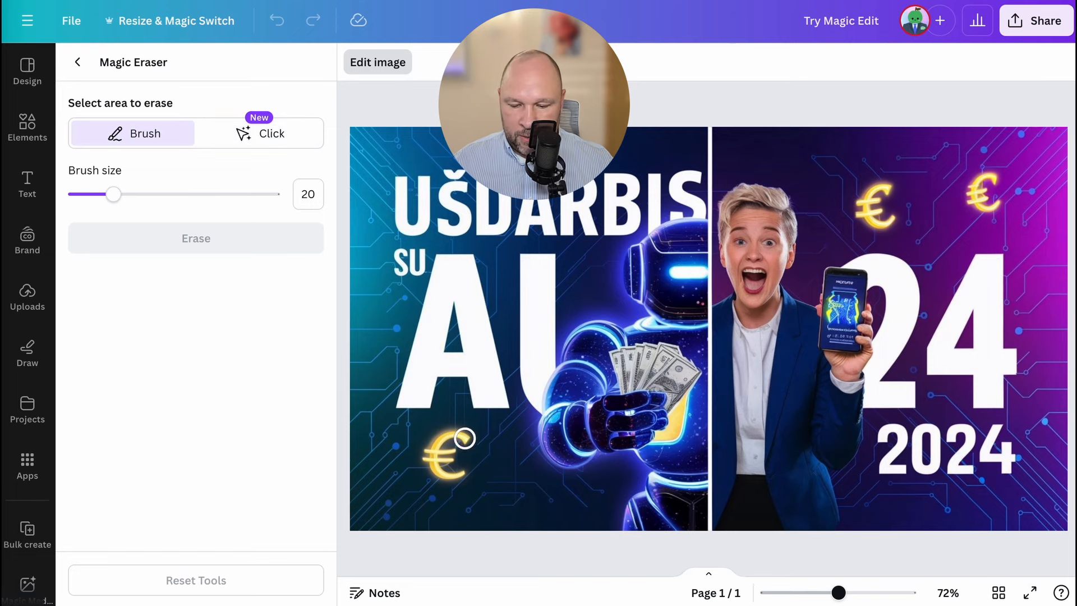
pyautogui.moveTo(442, 436)
pyautogui.mouseDown()
pyautogui.moveTo(458, 476)
pyautogui.moveTo(442, 458)
pyautogui.moveTo(455, 449)
pyautogui.mouseUp()
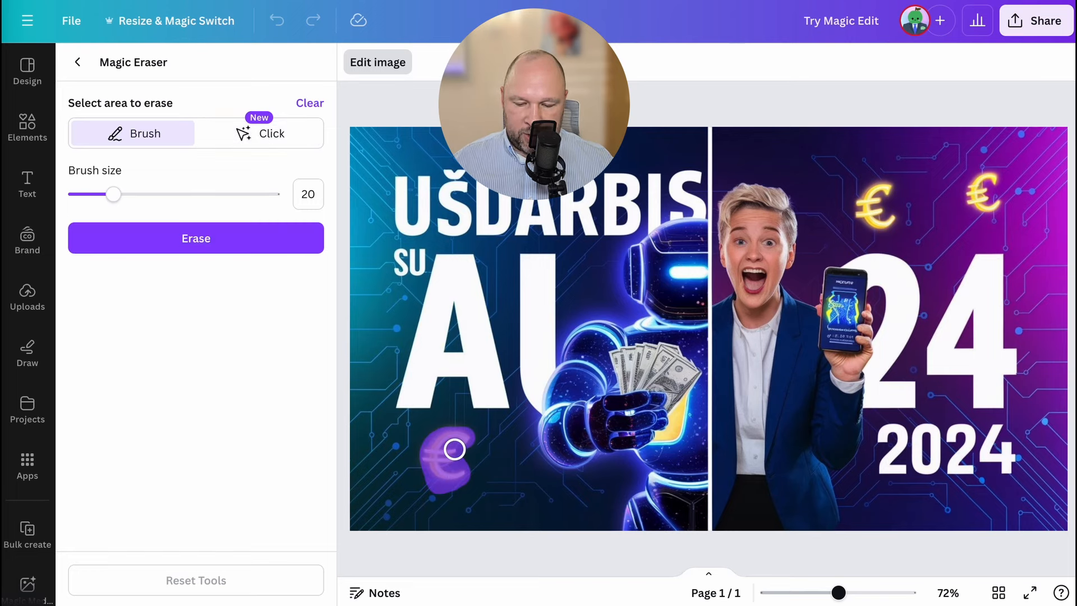
pyautogui.click(203, 240)
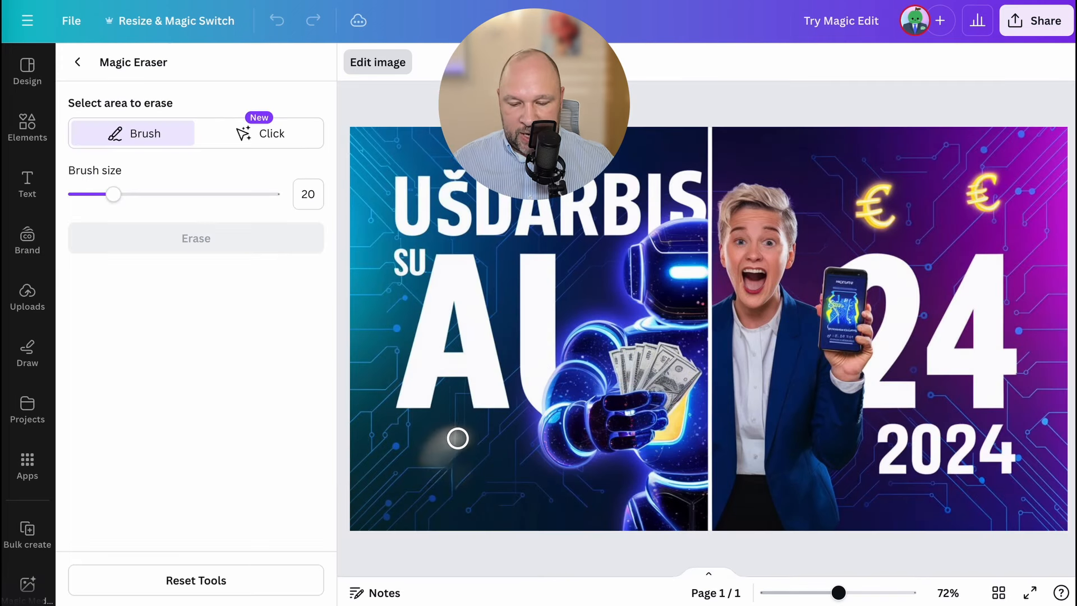
pyautogui.moveTo(457, 438)
pyautogui.mouseDown()
pyautogui.moveTo(425, 457)
pyautogui.moveTo(457, 441)
pyautogui.moveTo(440, 459)
pyautogui.mouseUp()
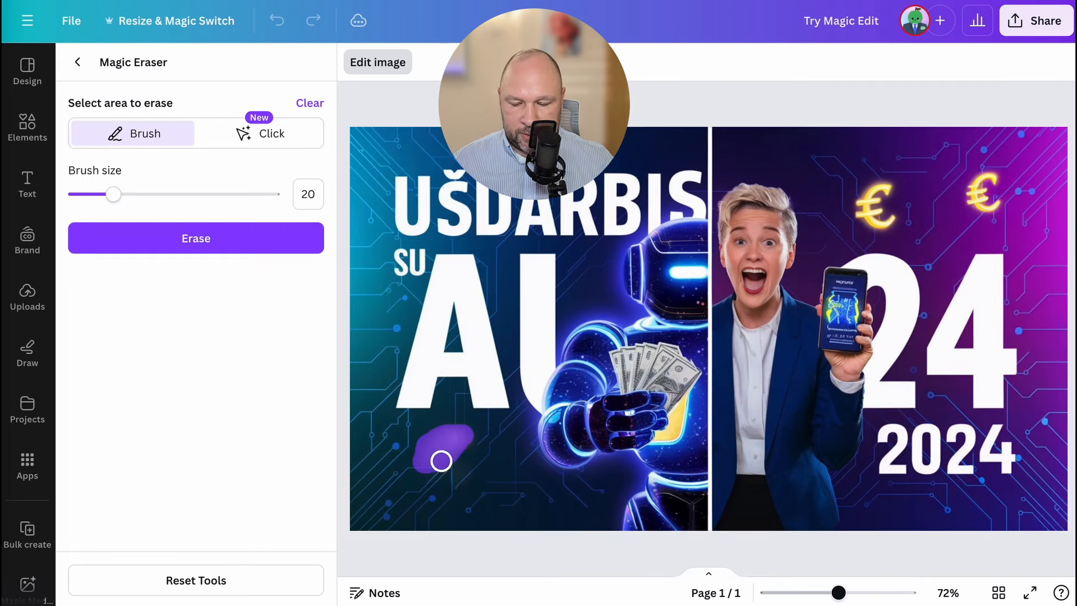
# Step: Undo the Magic Eraser changes to the image and leave the eraser tool
pyautogui.hotkey('ctrl', 'z')
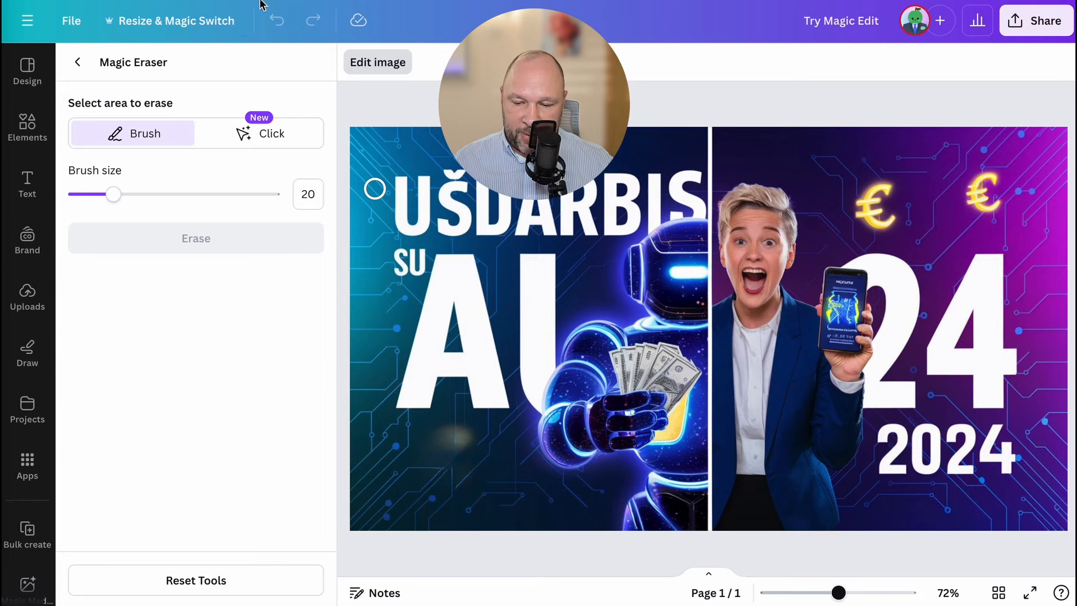
pyautogui.click(276, 21)
pyautogui.click(673, 343)
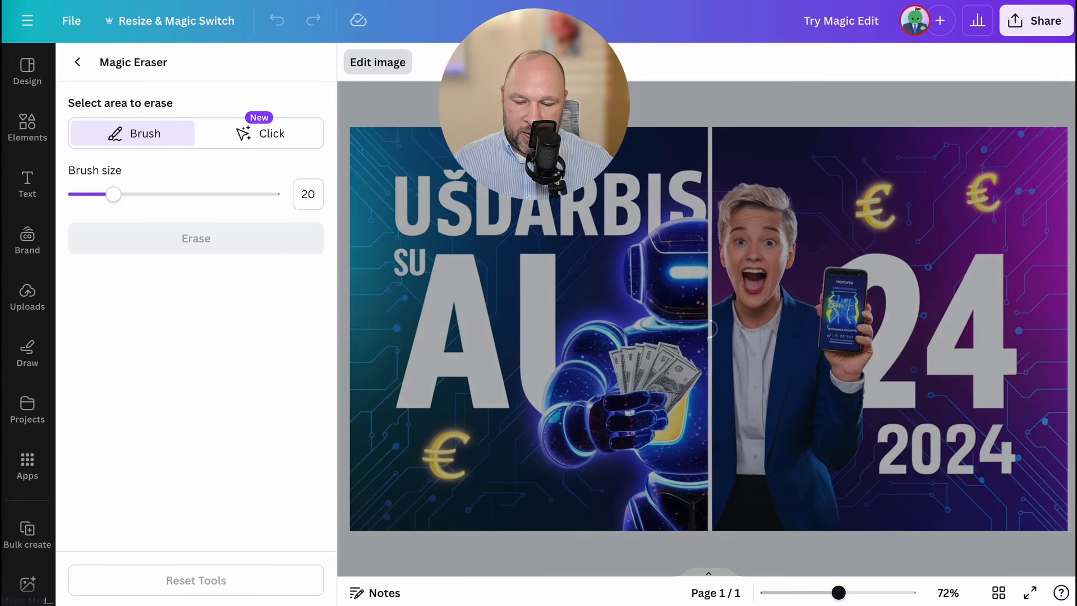
pyautogui.click(274, 133)
pyautogui.press('Escape')
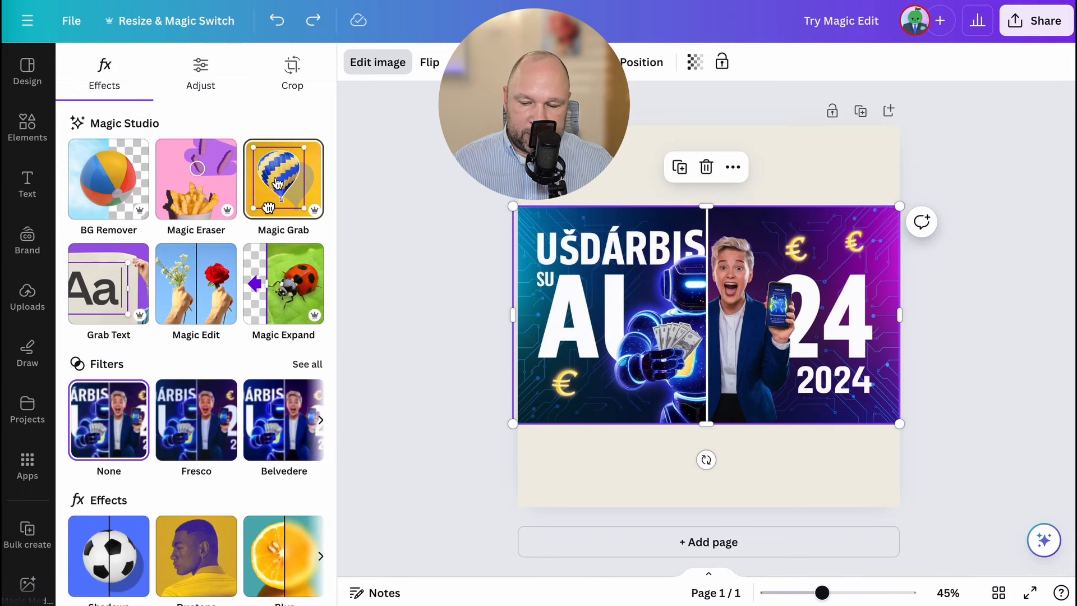
# Step: Try grabbing the person in the blue suit with Magic Grab and moving them across the image, and undo the result
pyautogui.click(277, 184)
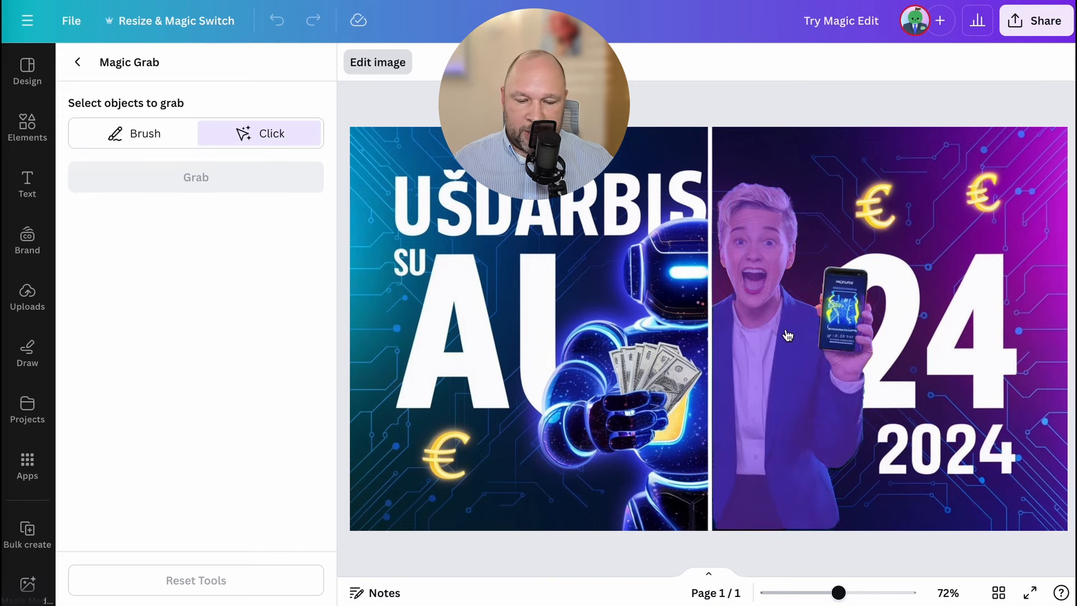
pyautogui.click(766, 387)
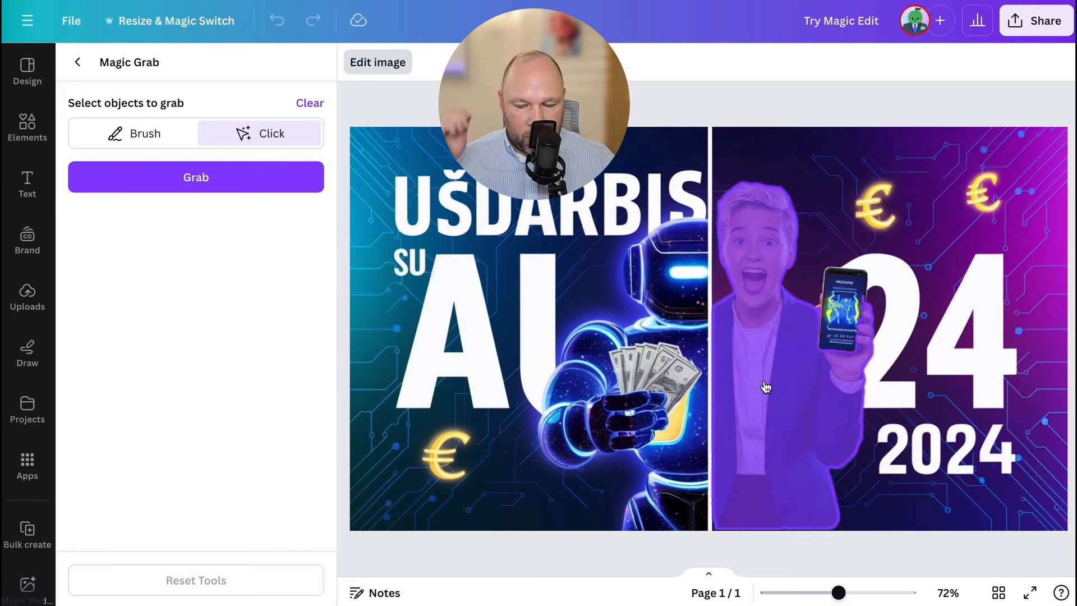
pyautogui.click(236, 187)
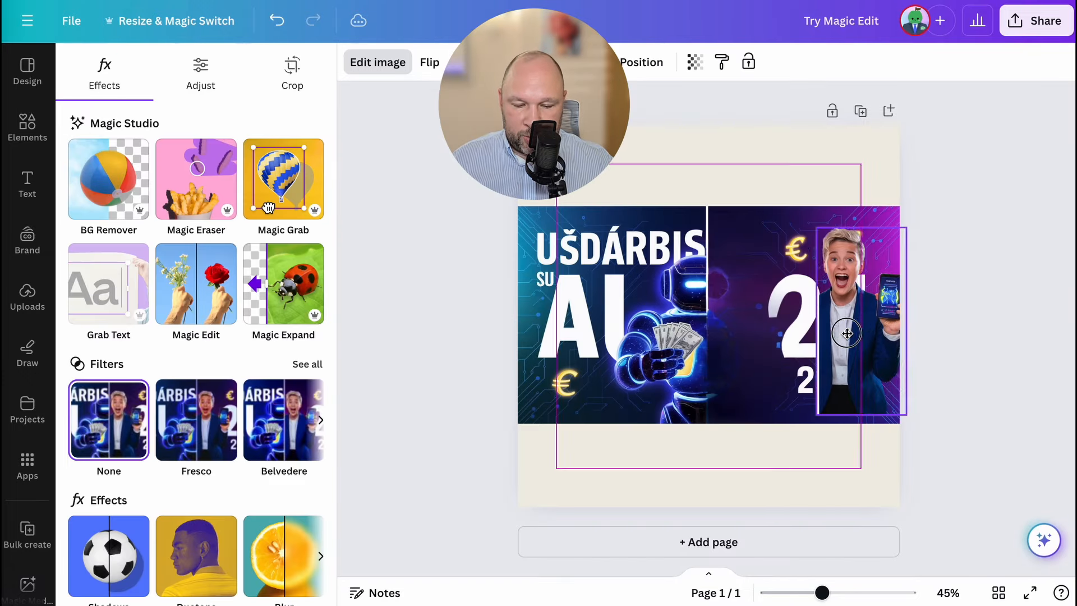
pyautogui.moveTo(738, 335); pyautogui.dragTo(541, 342)
pyautogui.hotkey('ctrl', 'z')
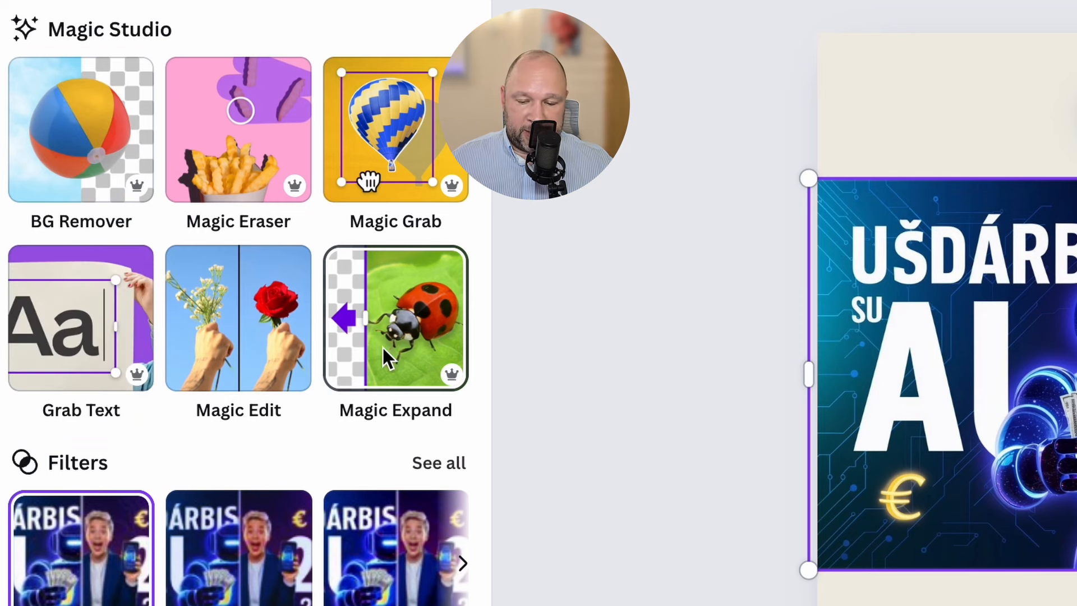
# Step: Expand the image to fill the square page with Magic Expand, and select the fourth generated version after comparing the results
pyautogui.click(382, 348)
pyautogui.click(303, 239)
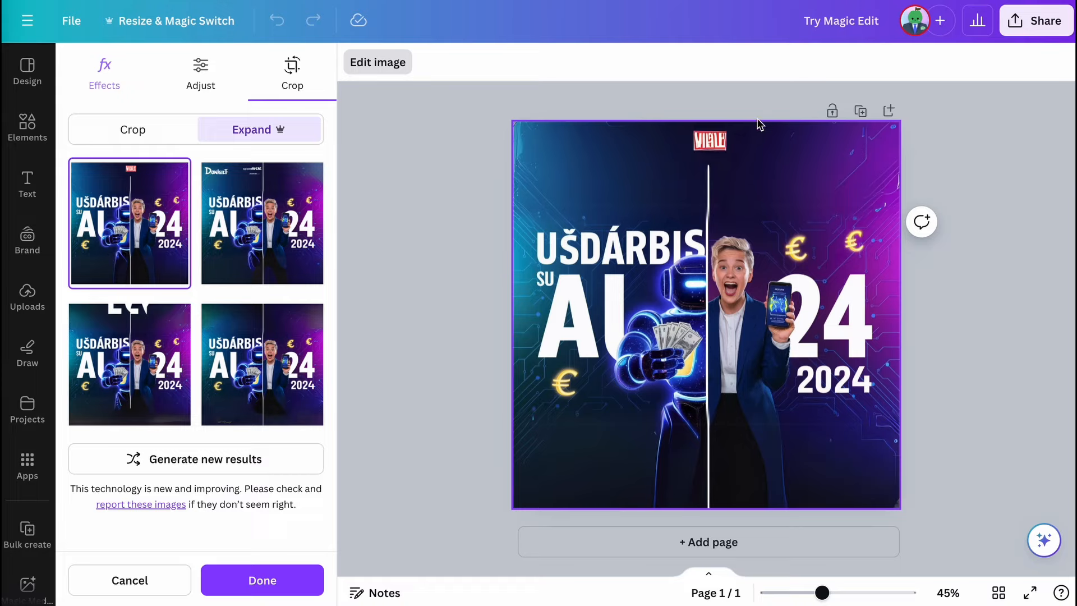
pyautogui.click(261, 334)
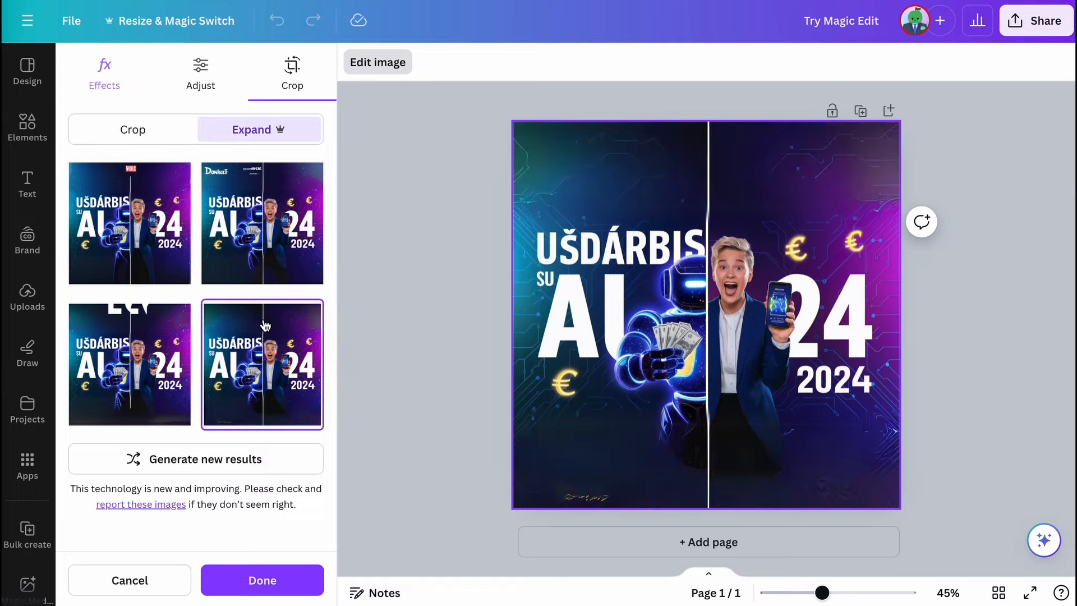
pyautogui.click(183, 417)
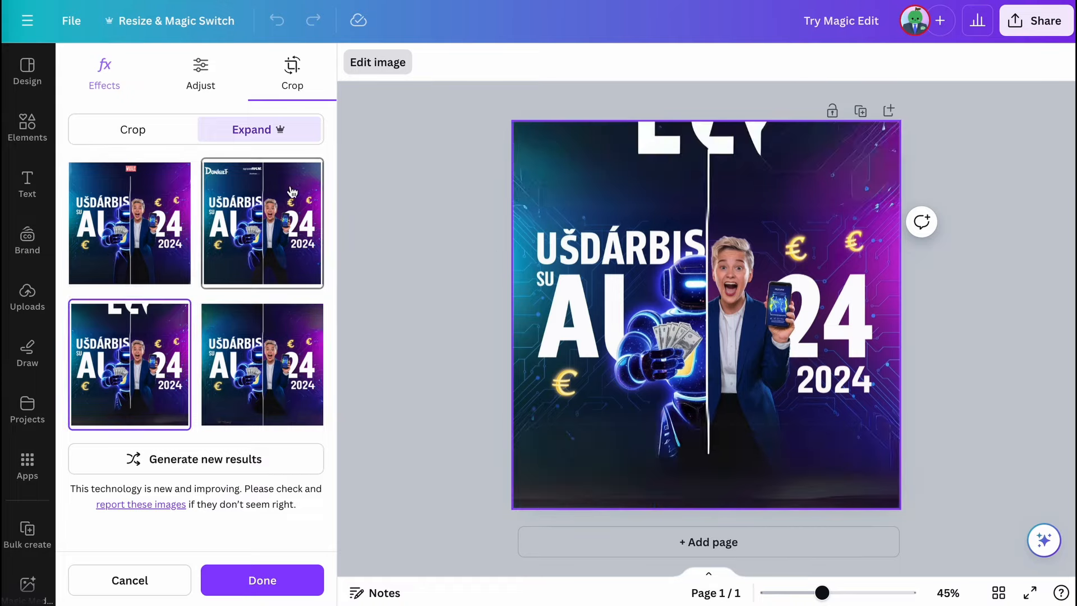
pyautogui.click(293, 192)
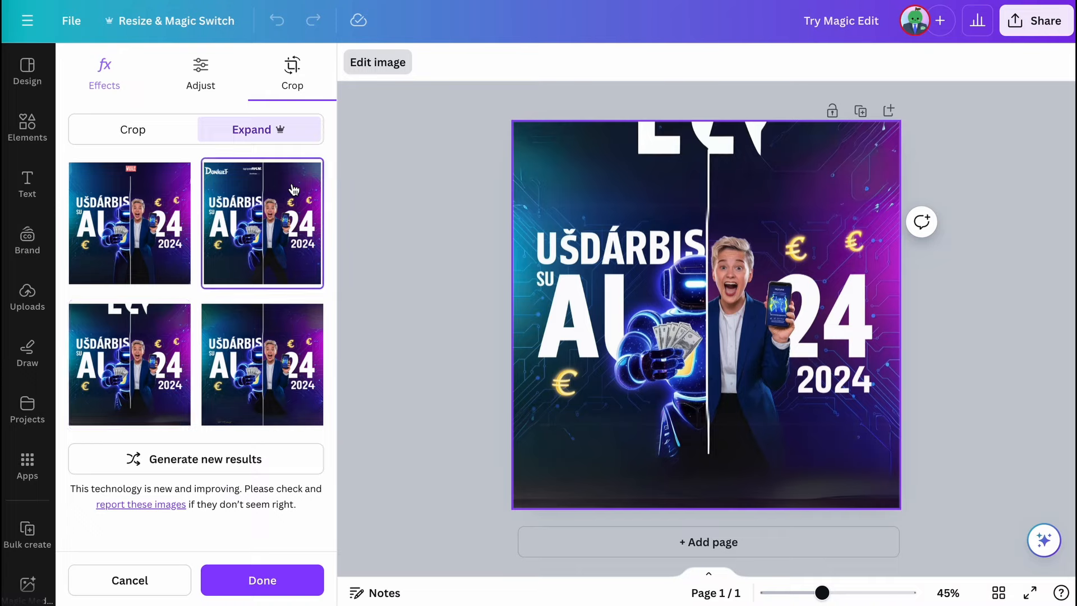
pyautogui.click(284, 344)
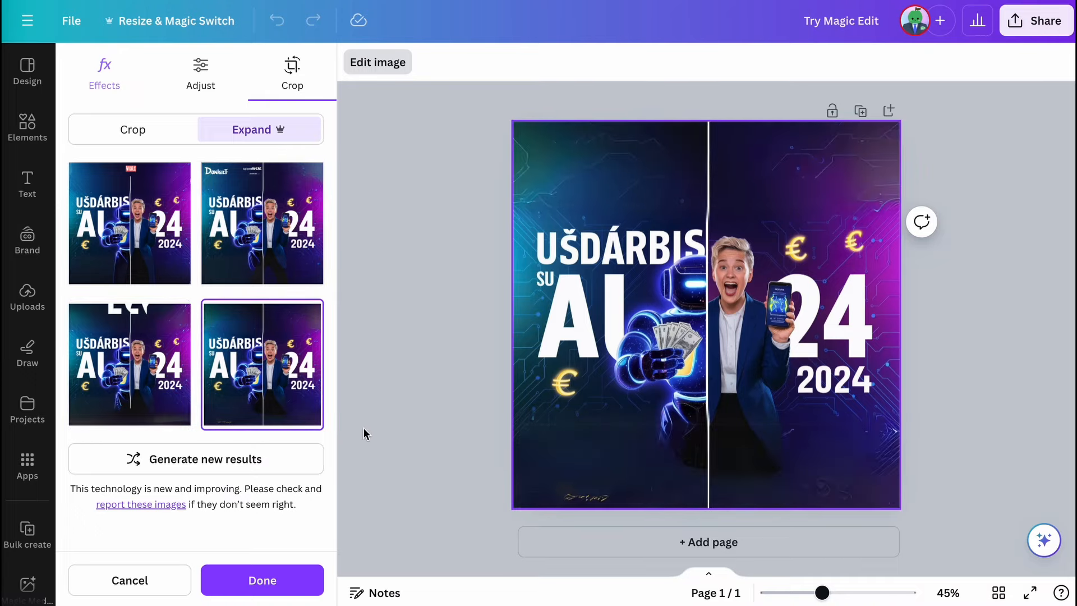